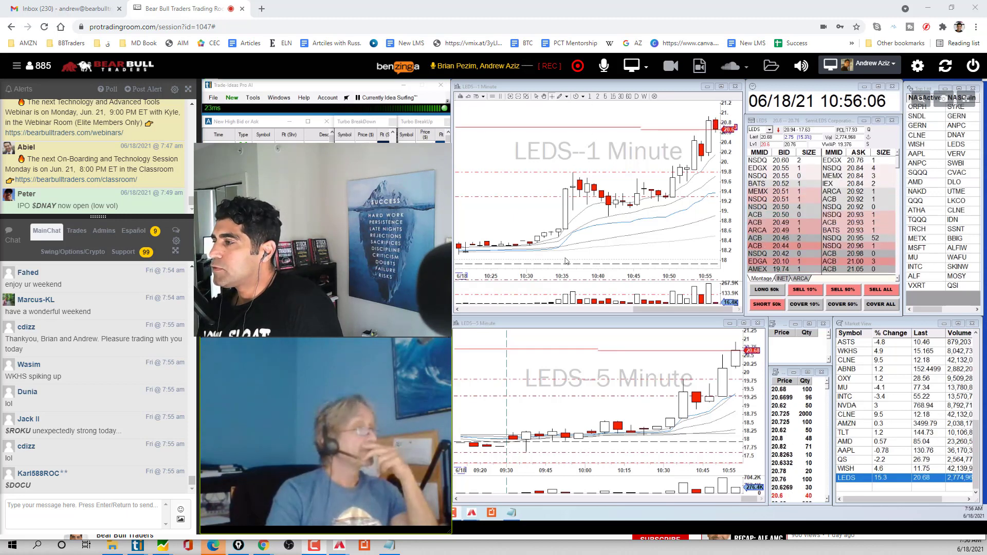
- Close the floating TQQQ 1-minute chart window covering the LEDS charts
click(535, 144)
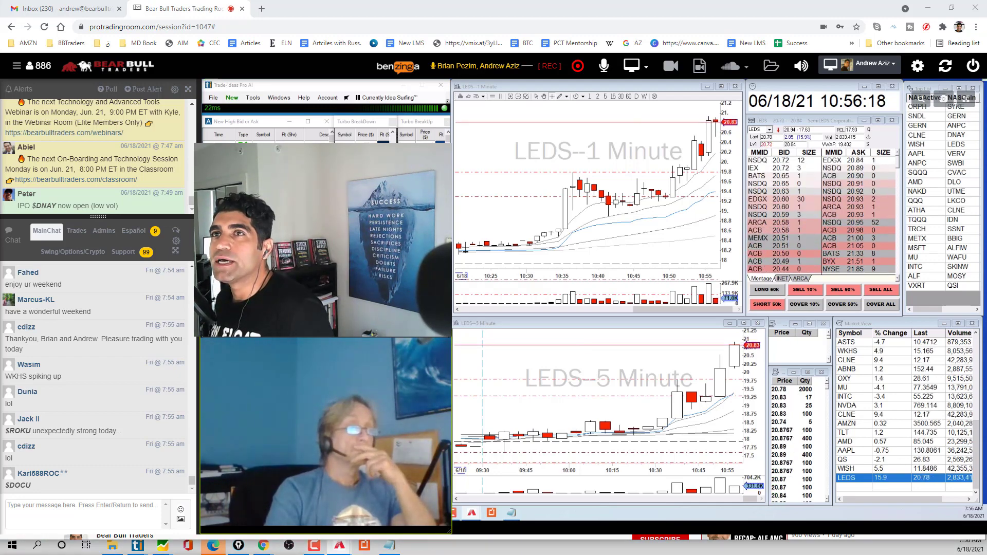
drag(617, 277, 628, 143)
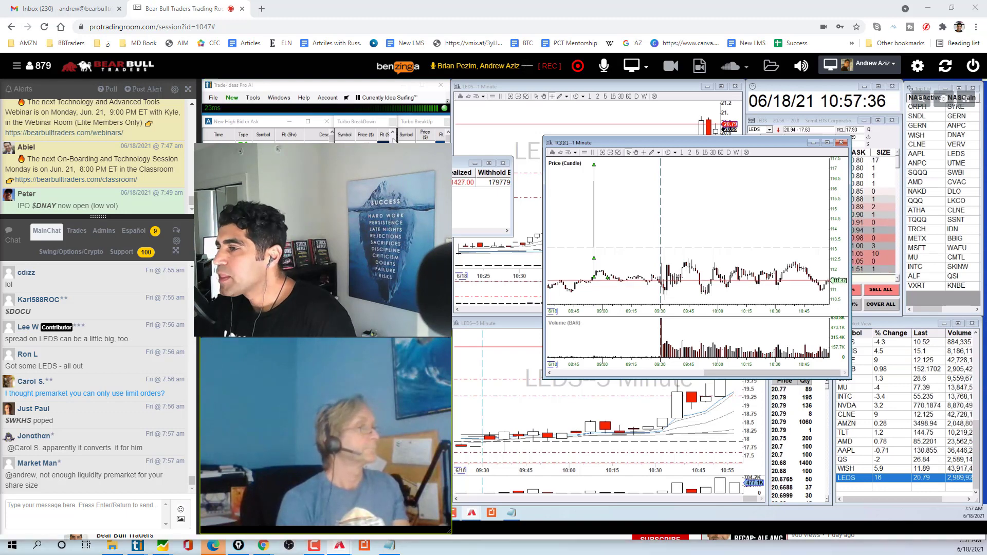
click(734, 131)
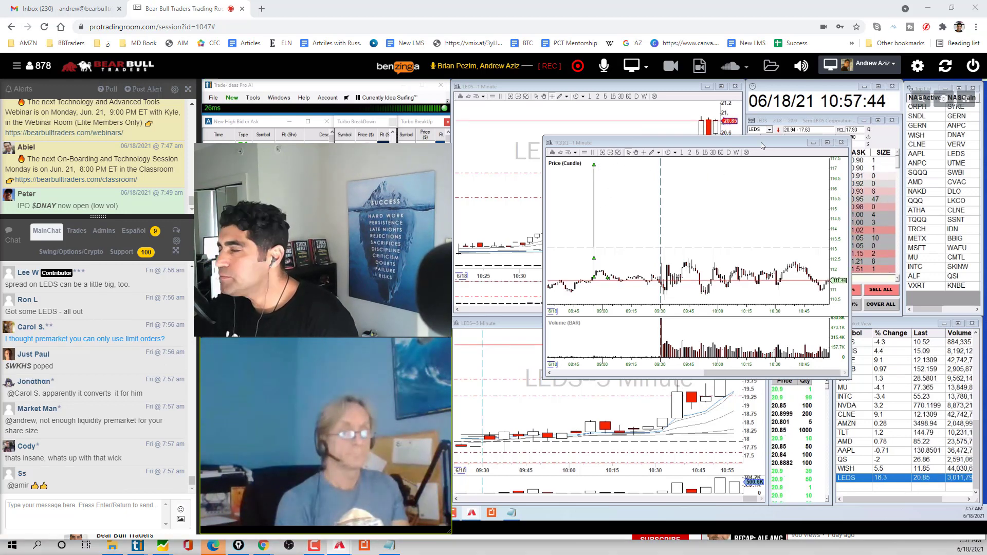
click(841, 142)
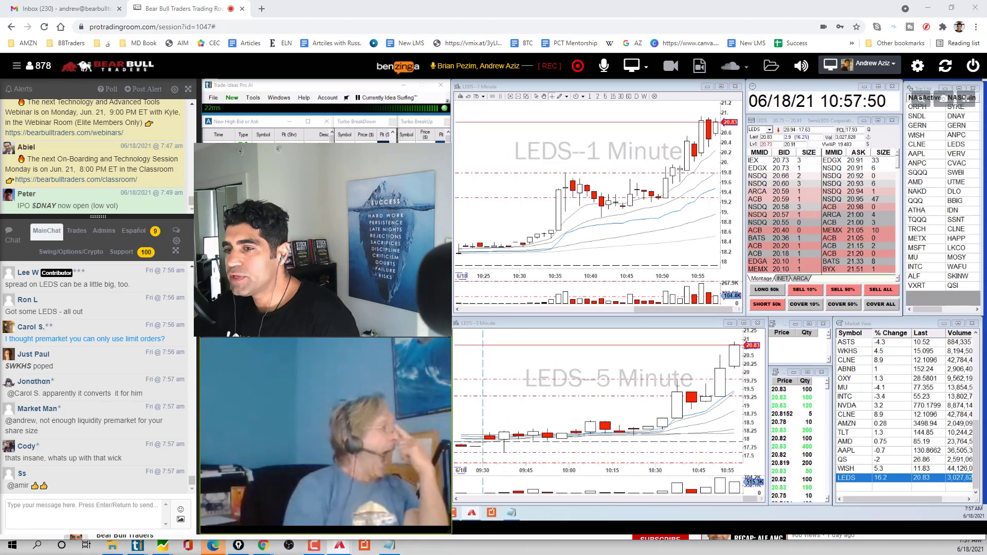
- Load AMC into the charts and montage from the Market View watchlist and close the Closed Positions P&L window
drag(552, 267, 634, 164)
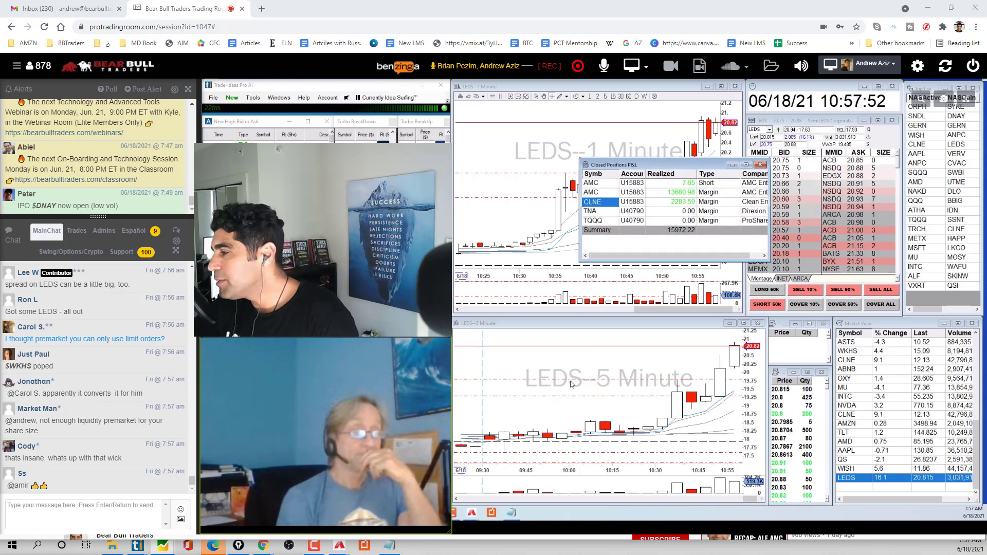
scroll(574, 355, up, 1)
scroll(888, 421, up, 8)
click(849, 422)
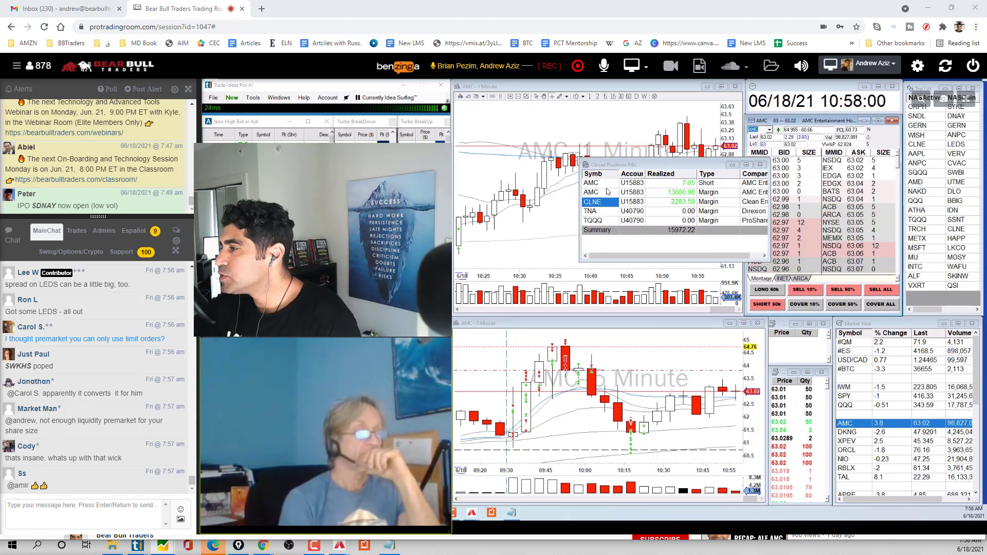
click(760, 164)
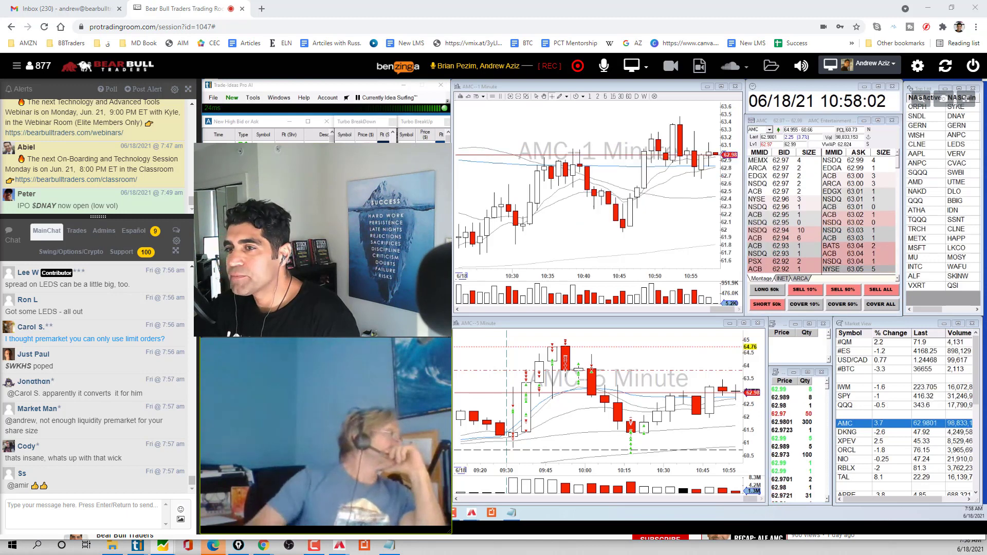
- Switch the AMC 5-minute chart to the daily timeframe and examine the recent June candles
scroll(598, 401, down, 2)
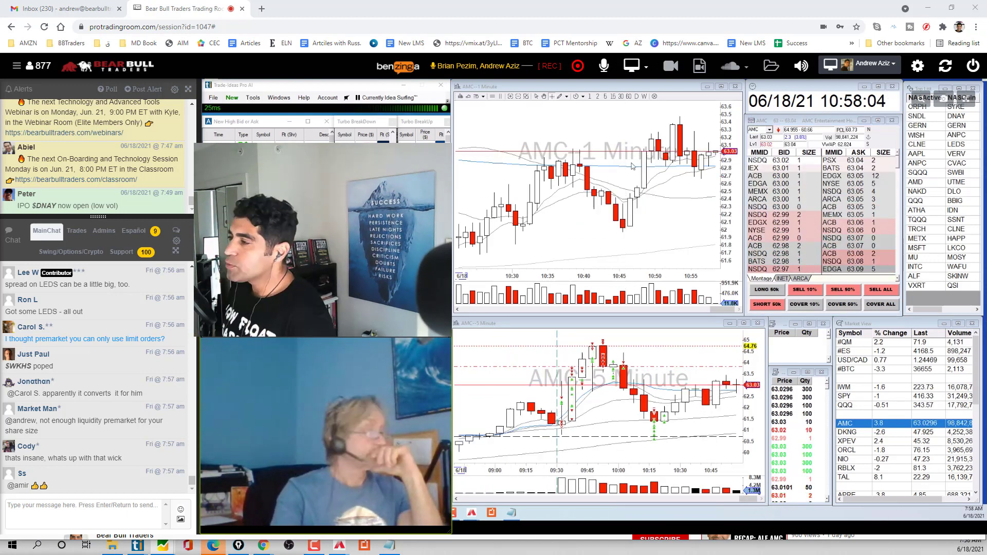
scroll(632, 166, down, 3)
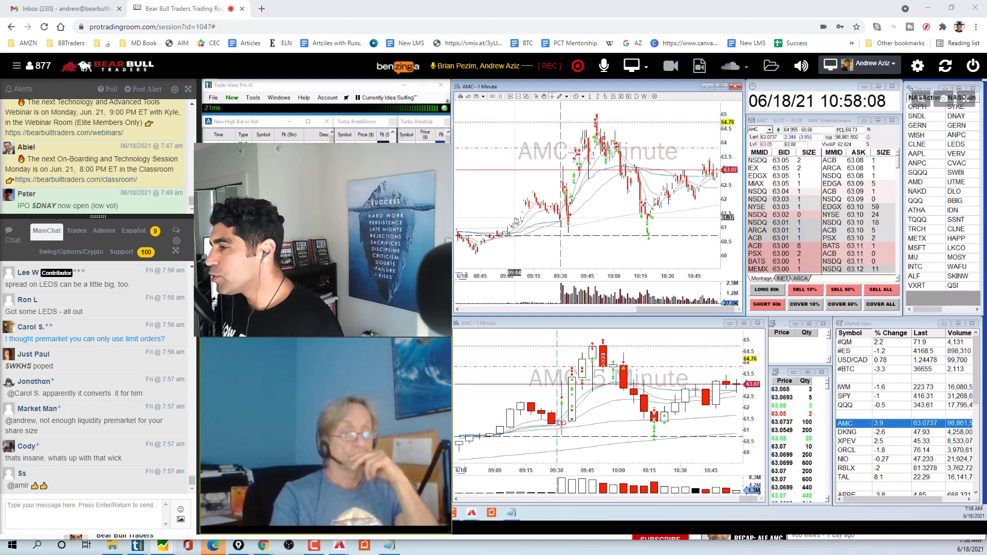
scroll(514, 184, down, 1)
click(643, 347)
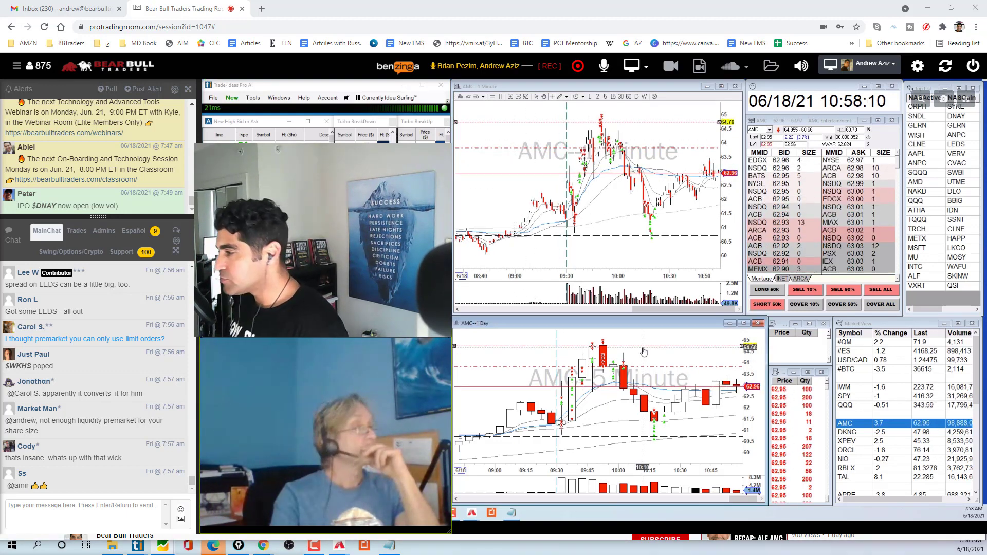
key(d)
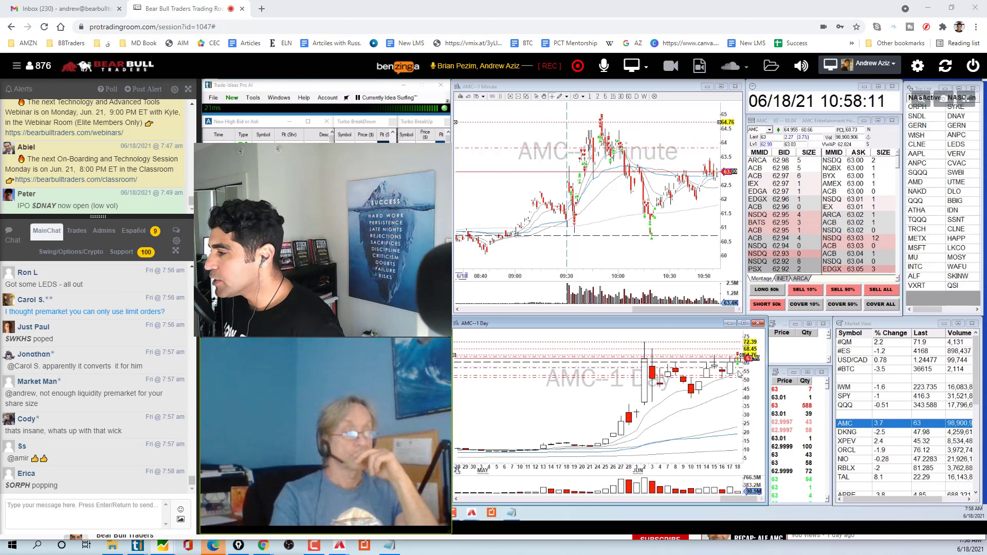
scroll(693, 405, up, 3)
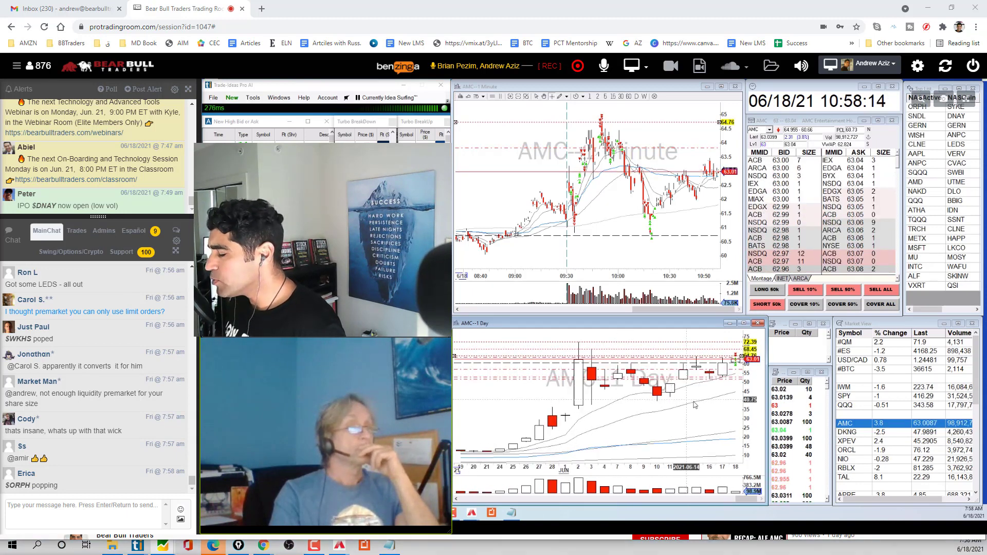
scroll(694, 405, up, 1)
scroll(636, 404, up, 1)
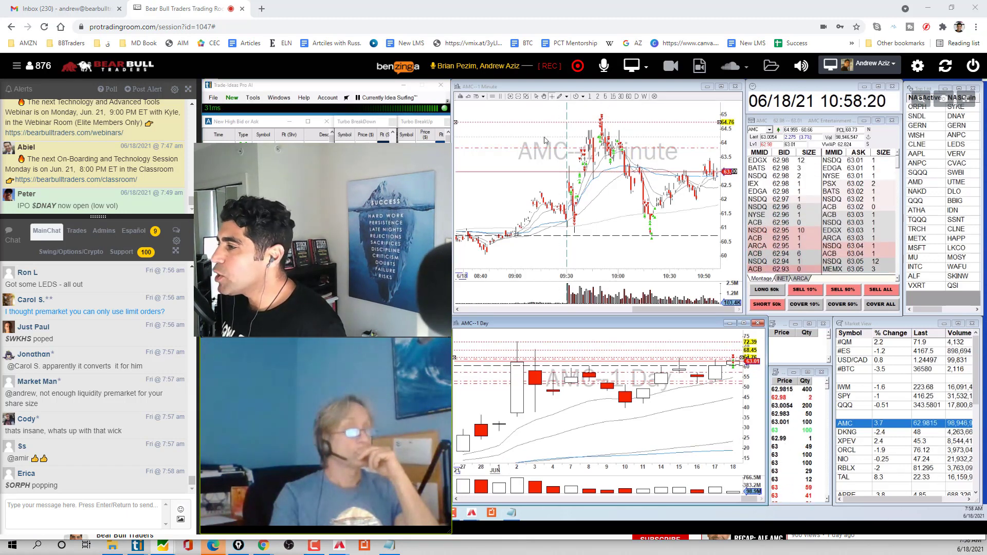
- Examine the AMC 1-minute candles and trade markers around the 9:30 market open
scroll(545, 140, up, 4)
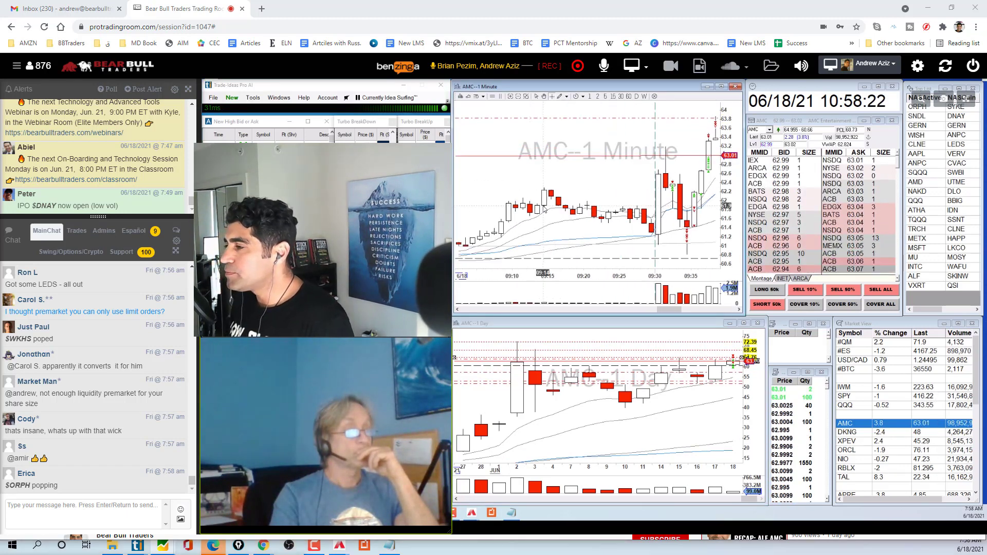
scroll(545, 210, down, 4)
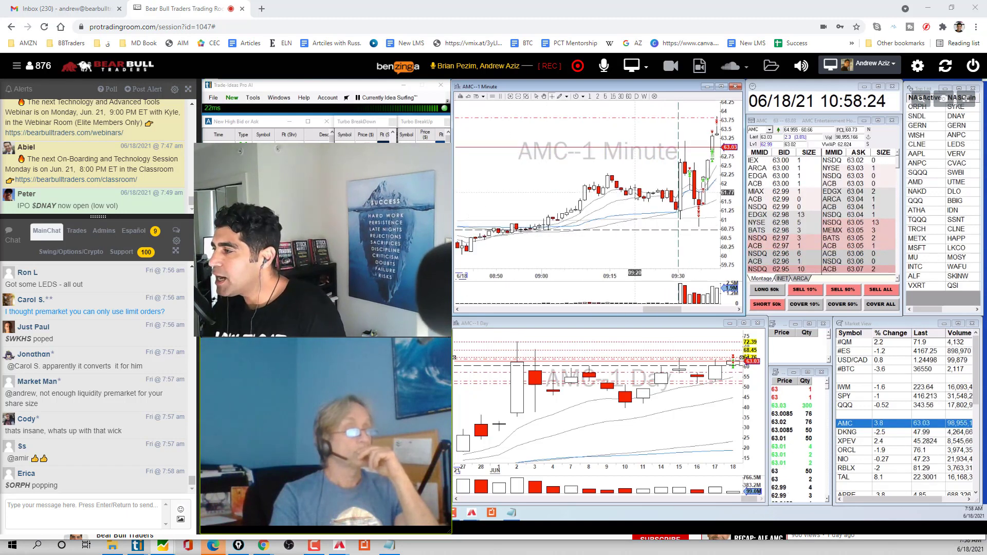
scroll(637, 199, up, 2)
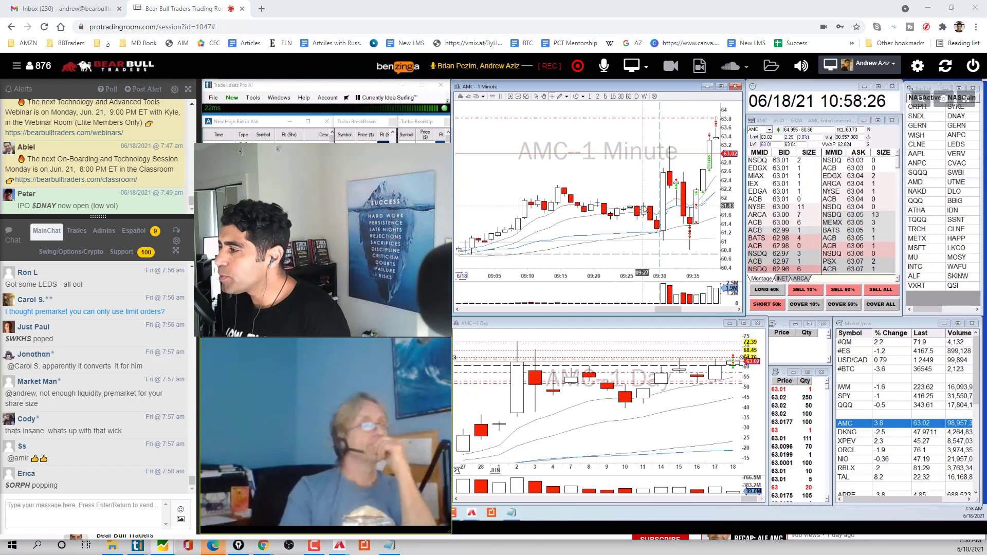
scroll(722, 363, up, 2)
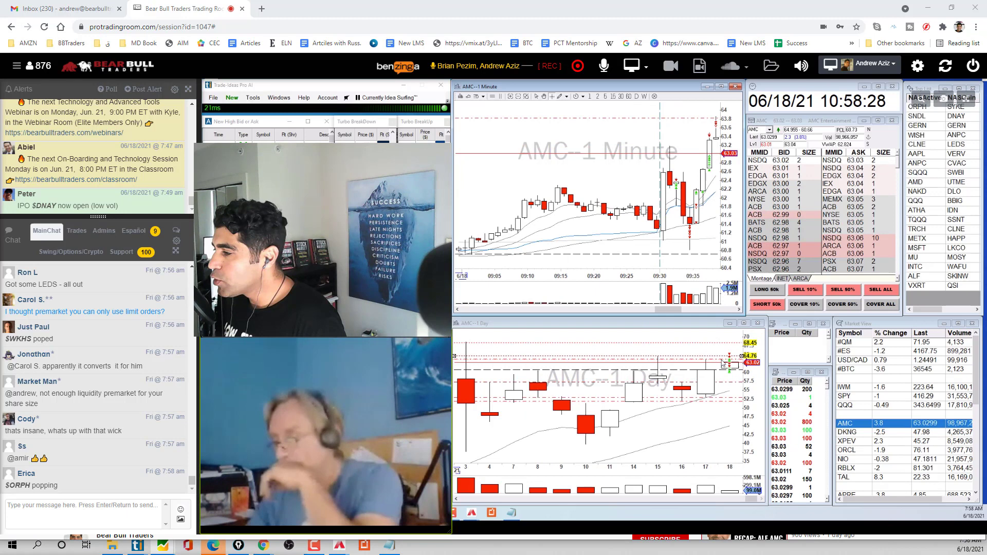
scroll(721, 362, down, 2)
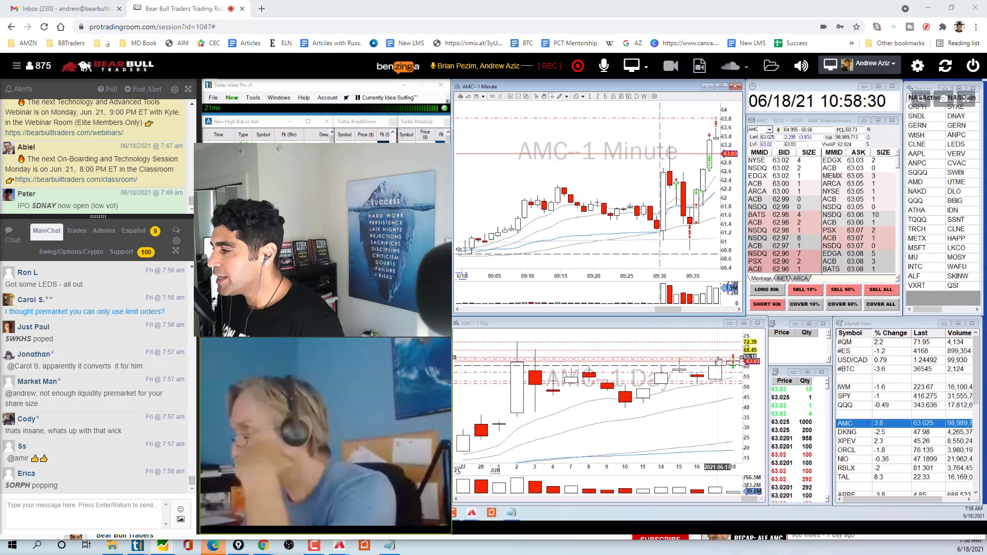
scroll(665, 311, up, 2)
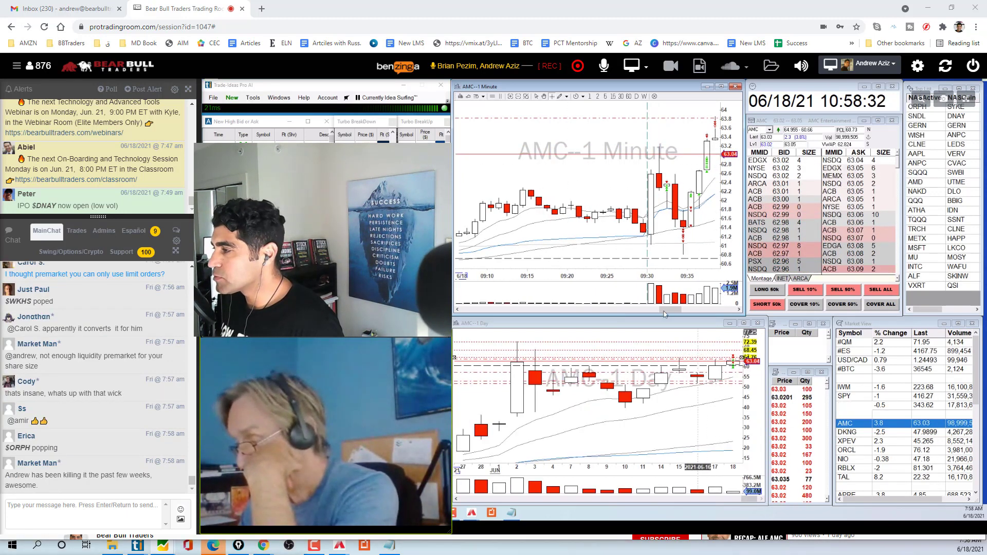
scroll(637, 234, up, 2)
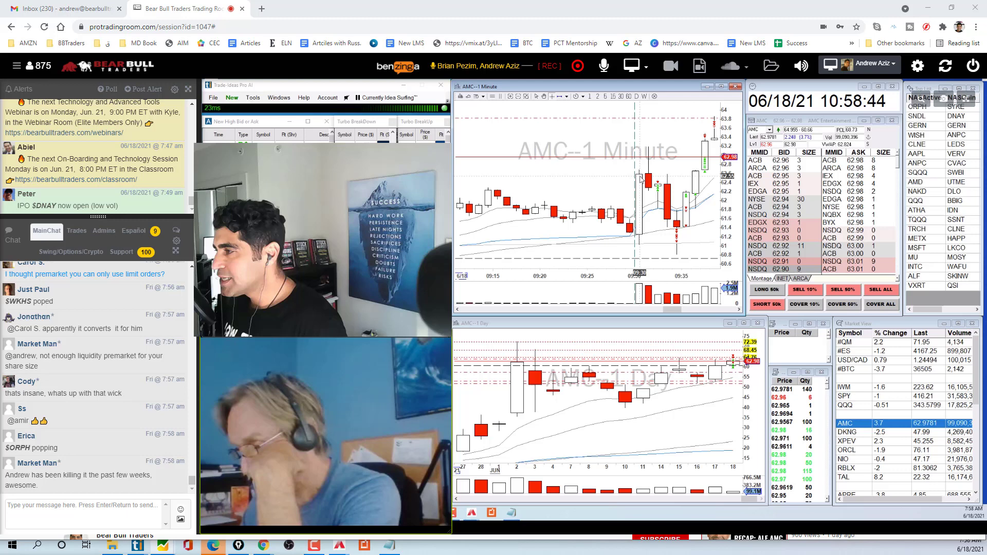
scroll(605, 171, up, 2)
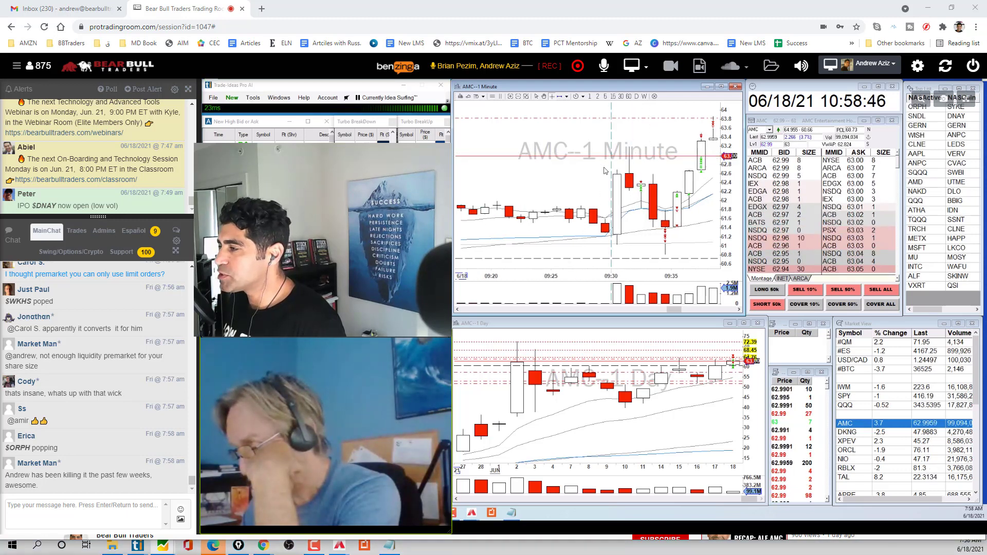
scroll(616, 177, up, 2)
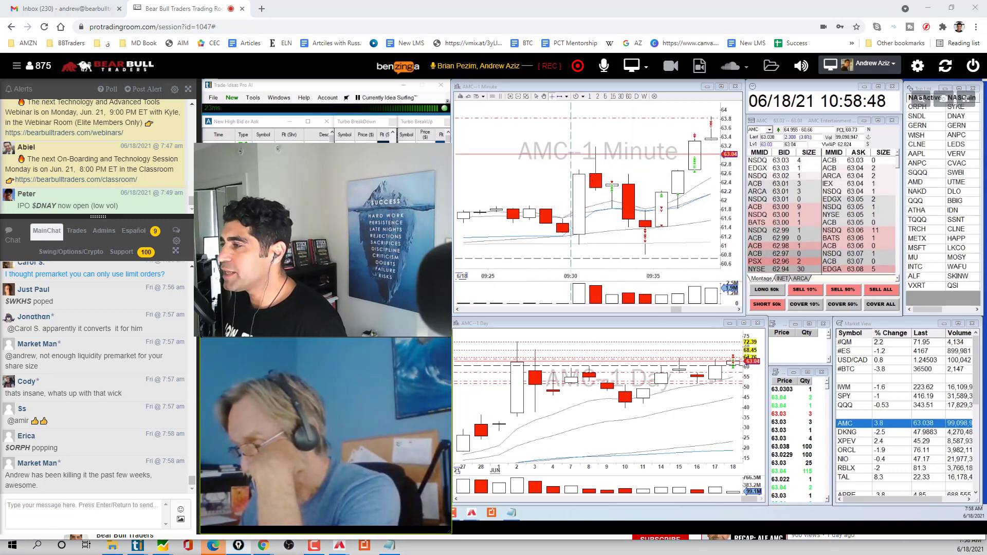
- Mark the body and upper wick of the first red candle after the 9:30 open and the small candle beside it freehand
drag(591, 174, 595, 211)
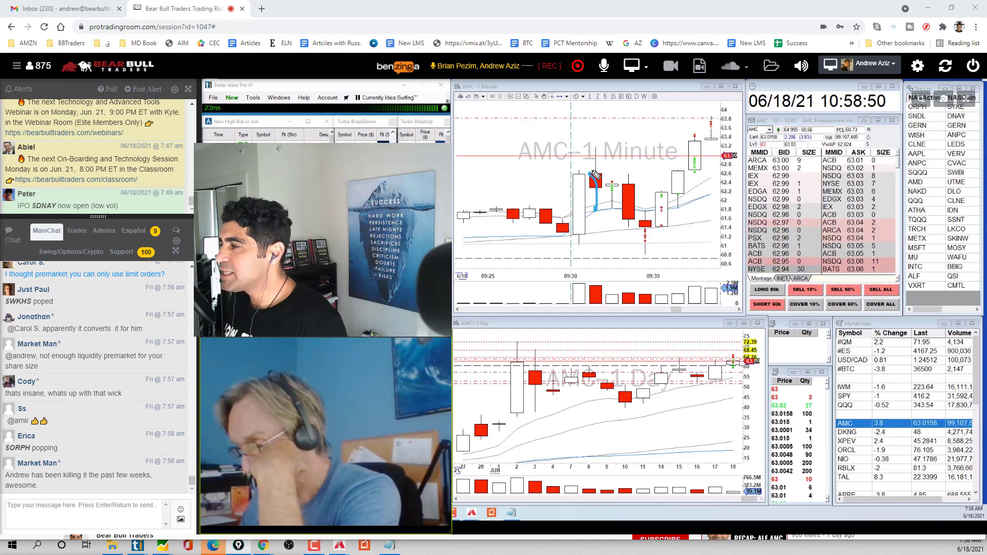
drag(591, 172, 595, 154)
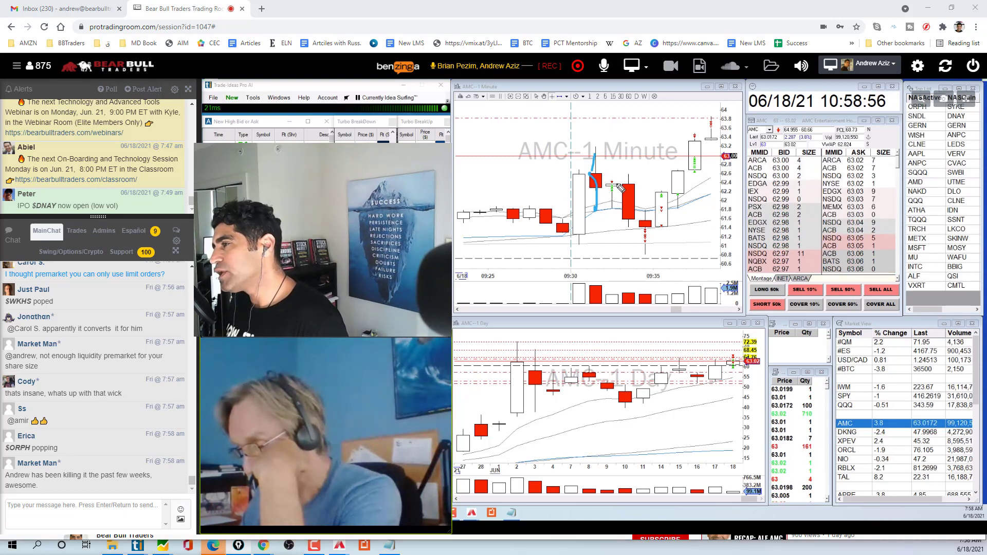
mouse_move(623, 183)
mouse_down()
mouse_move(612, 176)
mouse_move(614, 189)
mouse_up()
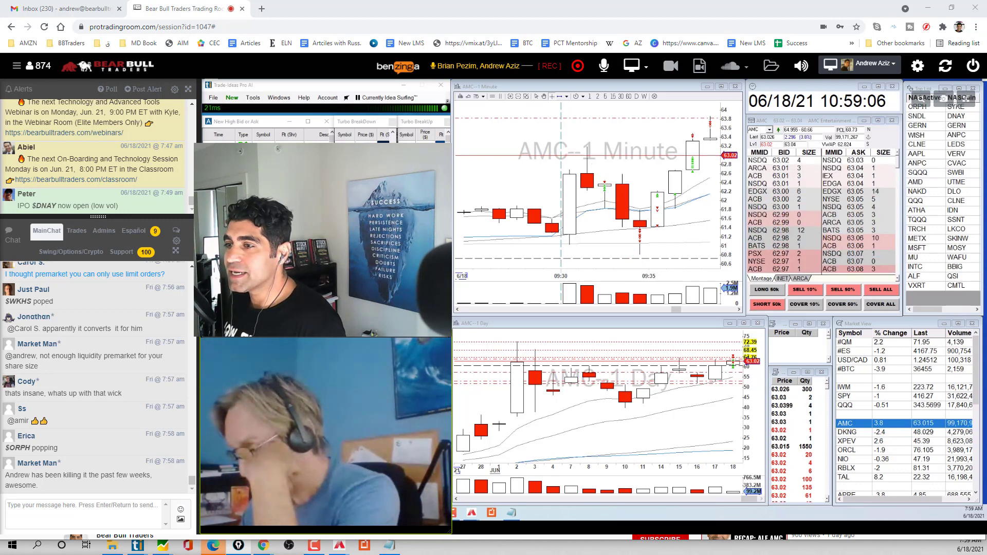
- Return the AMC daily chart to the 5-minute timeframe
click(695, 418)
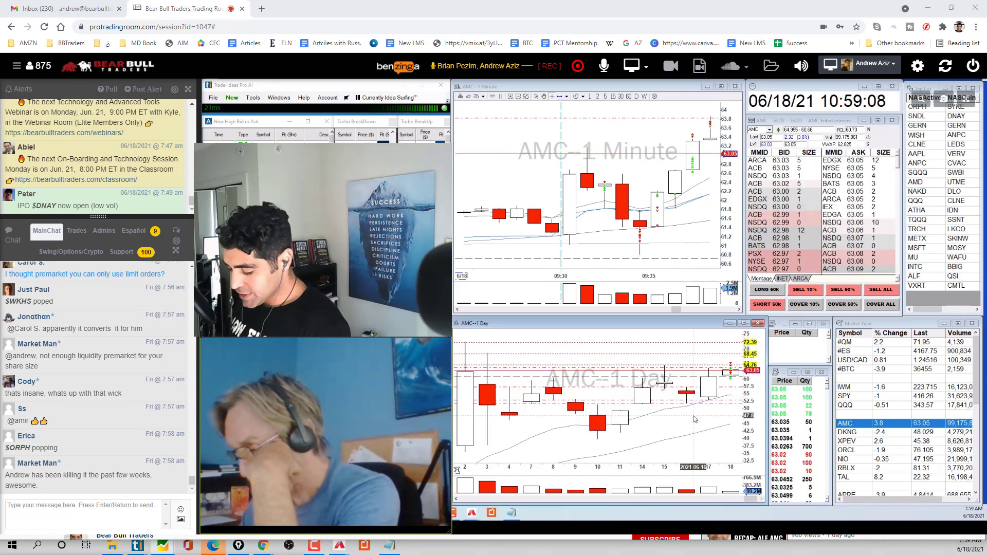
key(5)
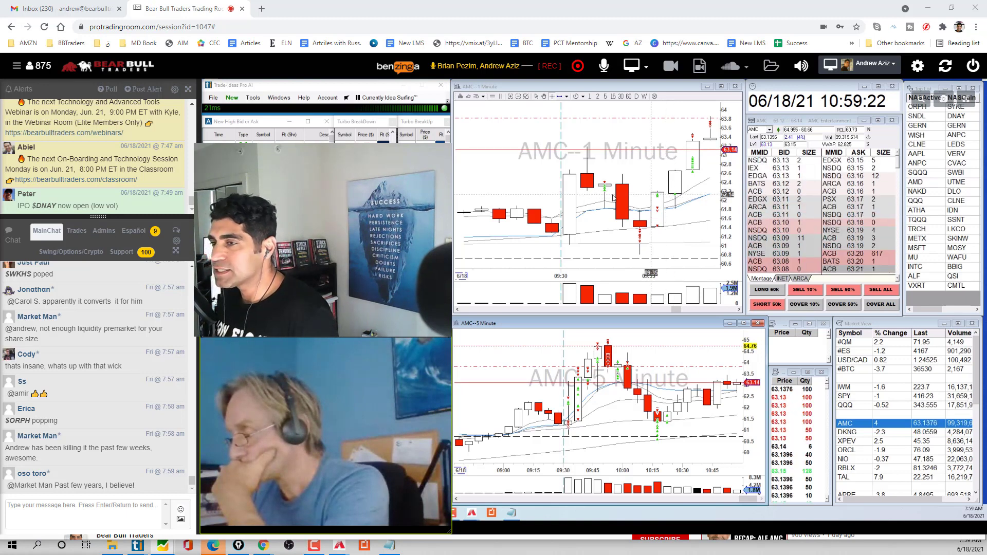
- On the 1-minute chart, circle the small early candle and the dip-and-rebound group, mark the following rise with X's, and clear the annotations
key(ctrl+shift+3)
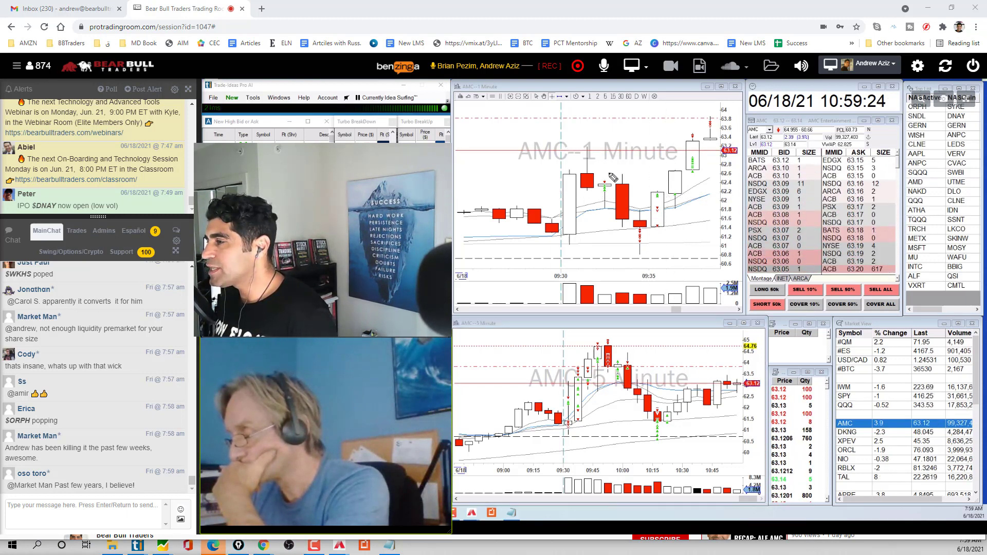
mouse_move(609, 173)
mouse_down()
mouse_move(604, 201)
mouse_move(602, 164)
mouse_up()
mouse_move(631, 245)
mouse_down()
mouse_move(663, 237)
mouse_move(687, 197)
mouse_move(630, 248)
mouse_up()
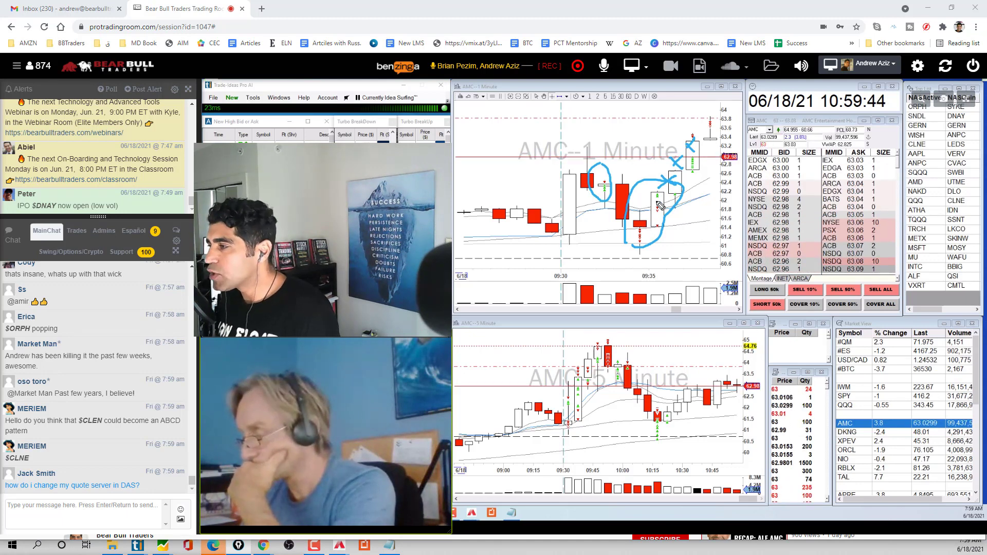
key(ctrl+shift+7)
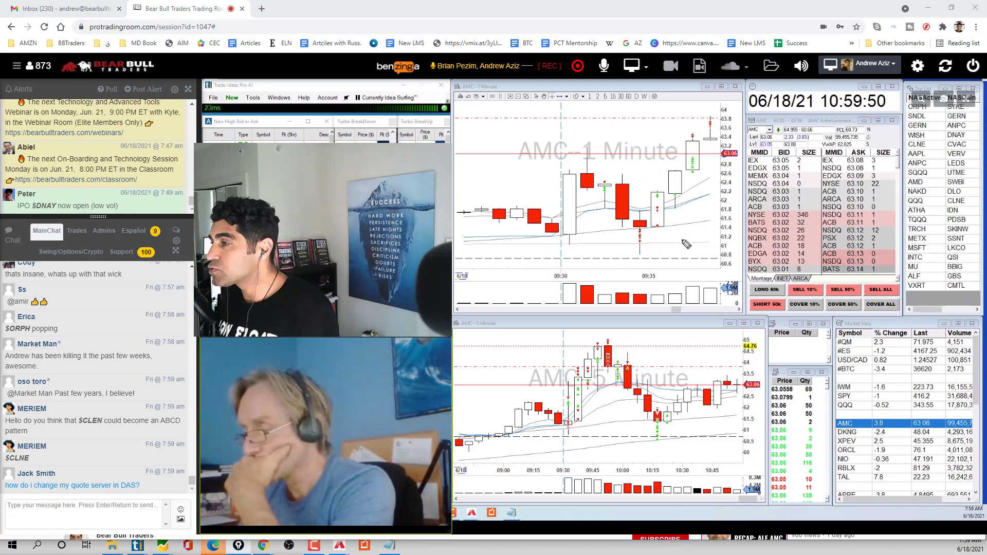
- Draw freehand horizontal lines on the AMC 1-minute chart along the early high near 63.2
drag(552, 147, 613, 151)
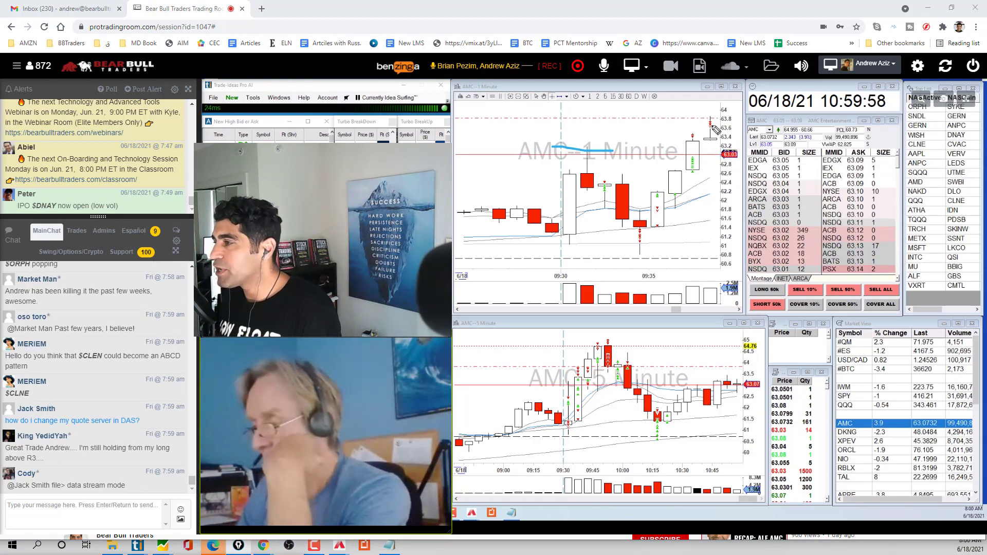
drag(563, 144, 606, 148)
mouse_move(724, 150)
mouse_down()
mouse_move(754, 148)
mouse_move(547, 149)
mouse_up()
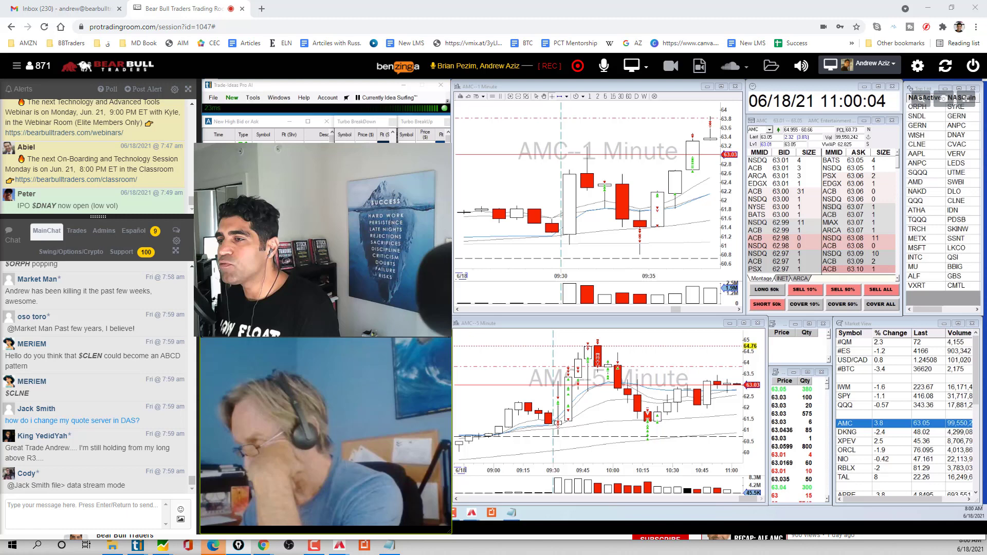
- Circle the dip and rebound candles around 9:35 on the AMC 1-minute chart, with price action through 9:45 in view
drag(640, 172, 523, 139)
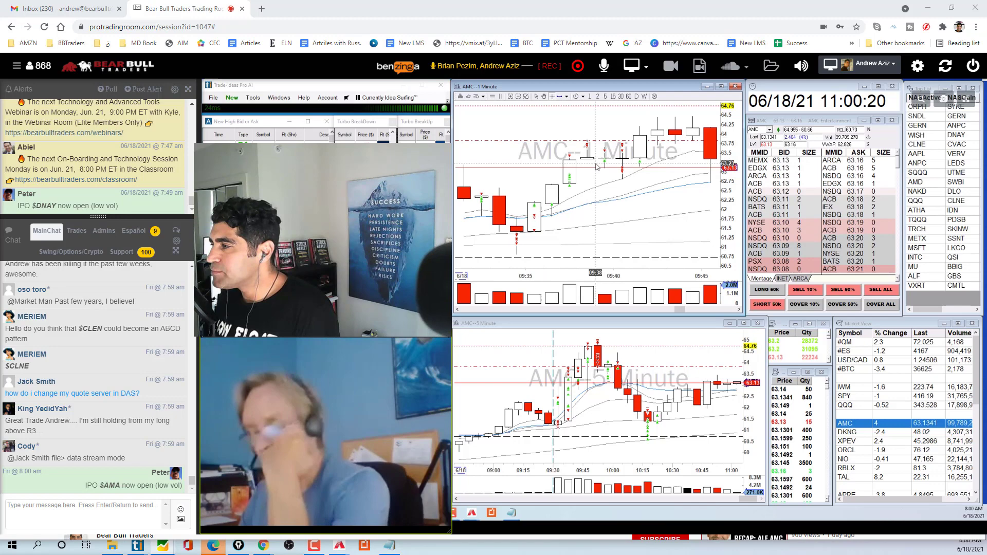
scroll(597, 166, down, 2)
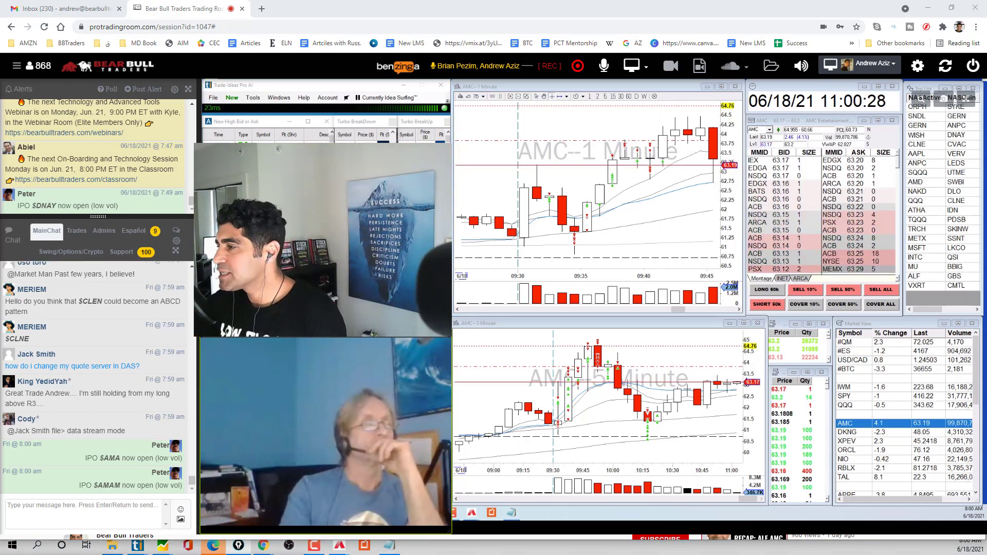
mouse_move(606, 198)
mouse_down()
mouse_move(566, 226)
mouse_move(571, 256)
mouse_up()
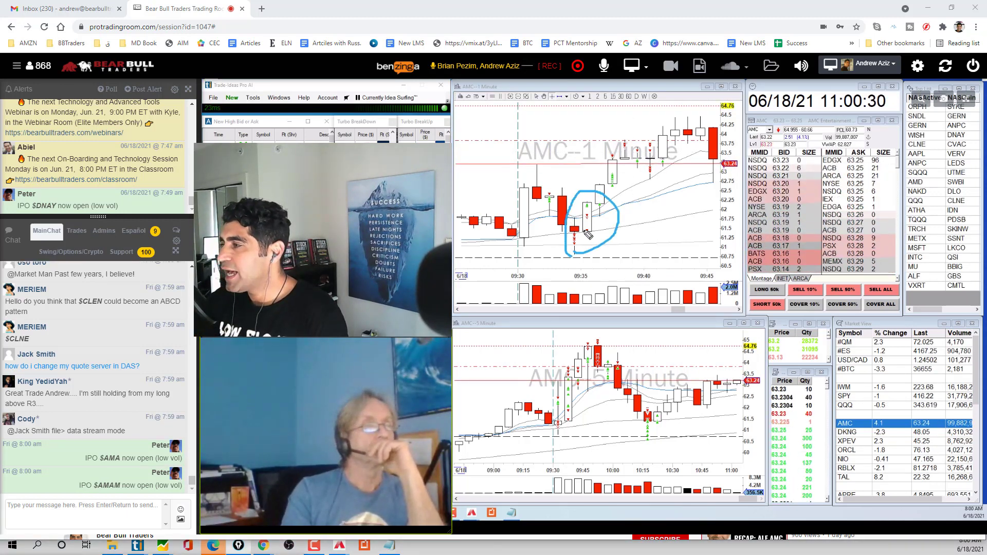
- Circle the rising candles around 9:37–9:41 on the AMC 1-minute chart and clear the annotations
click(612, 189)
mouse_move(625, 191)
mouse_down()
mouse_move(670, 137)
mouse_move(606, 142)
mouse_move(607, 185)
mouse_up()
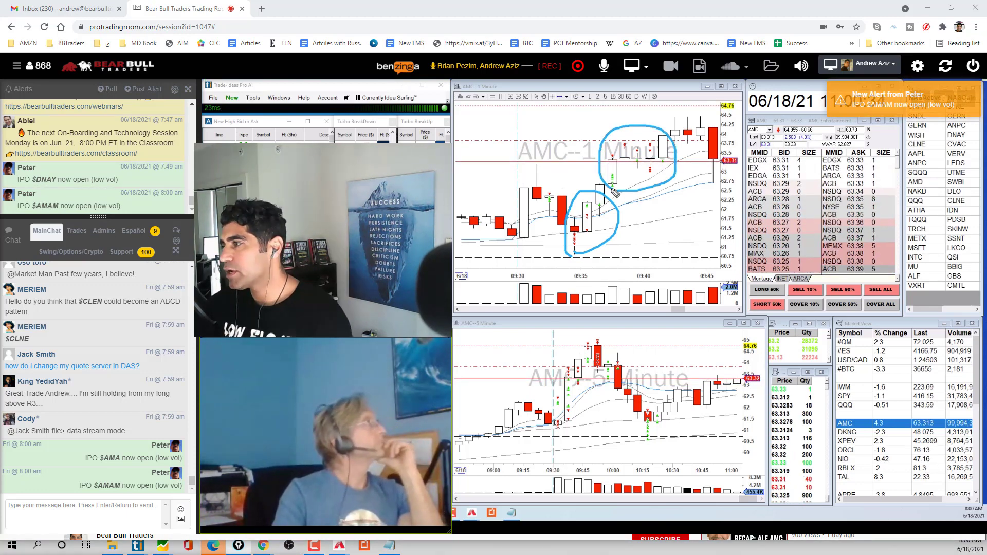
key(Escape)
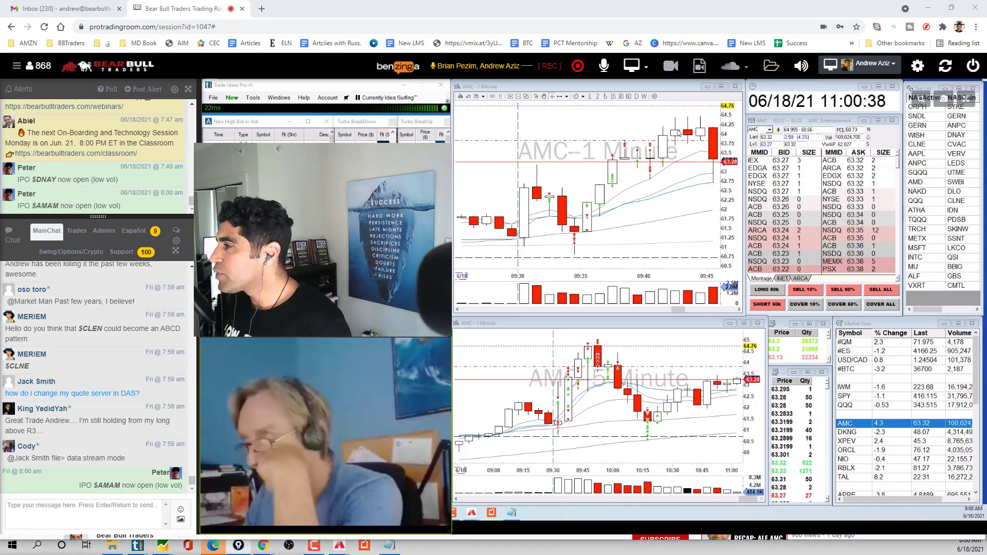
- On the AMC 1-minute chart, circle the candle group just before 10:00 and the small group right after it
drag(590, 135, 566, 145)
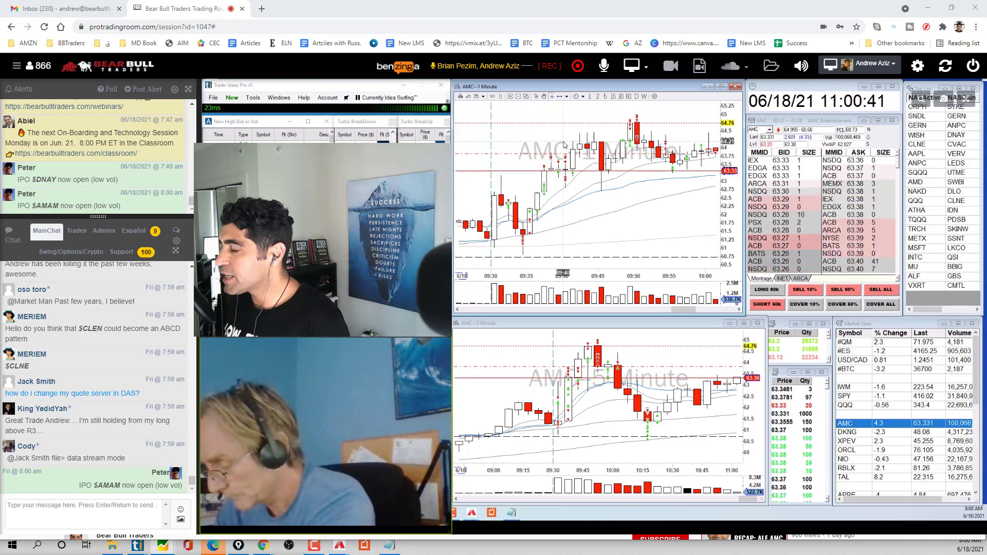
scroll(575, 154, up, 5)
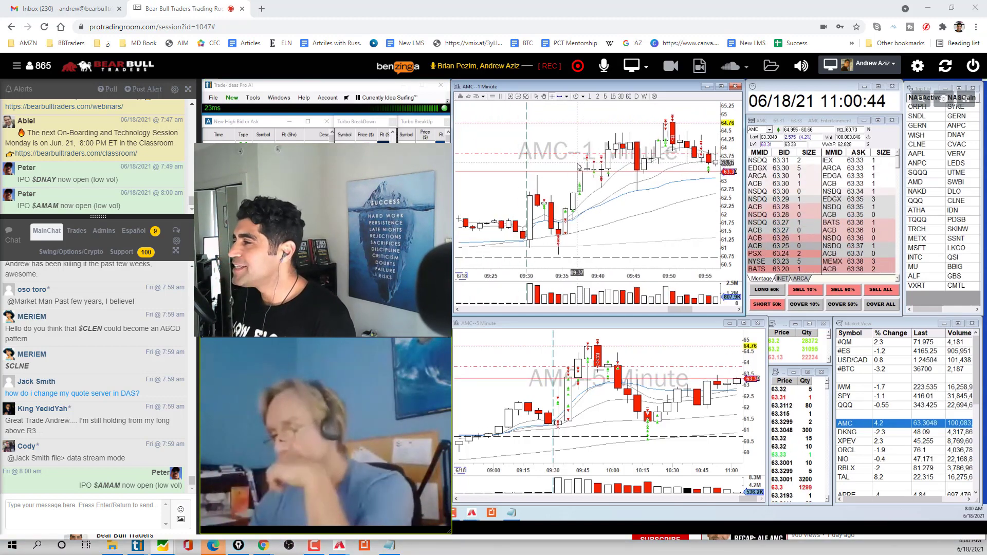
scroll(564, 165, down, 3)
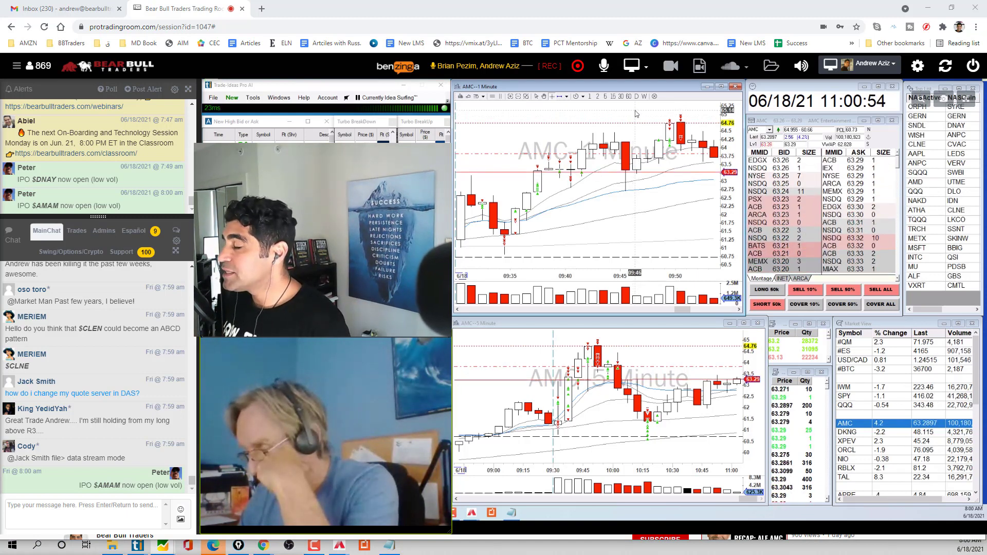
scroll(635, 113, down, 5)
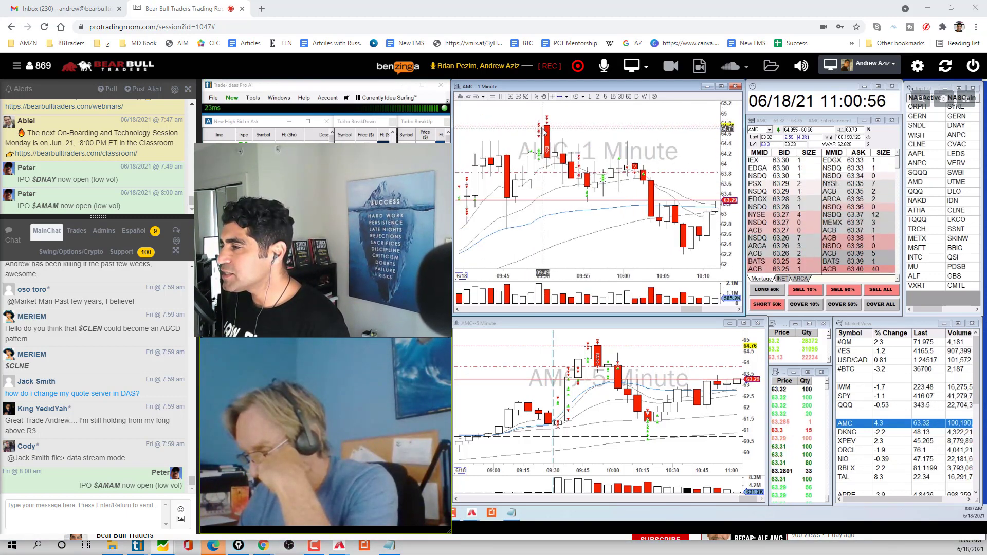
drag(543, 132, 504, 132)
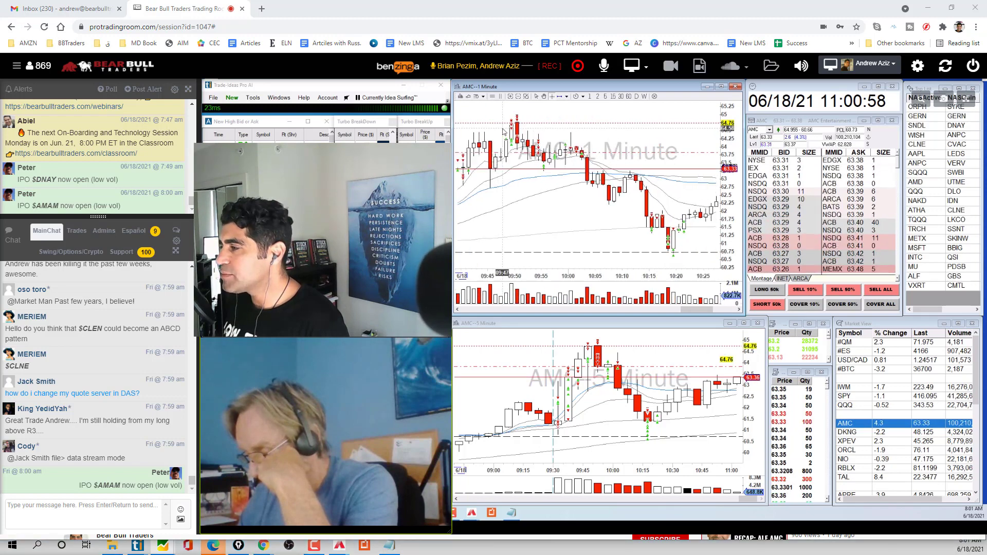
scroll(508, 153, up, 3)
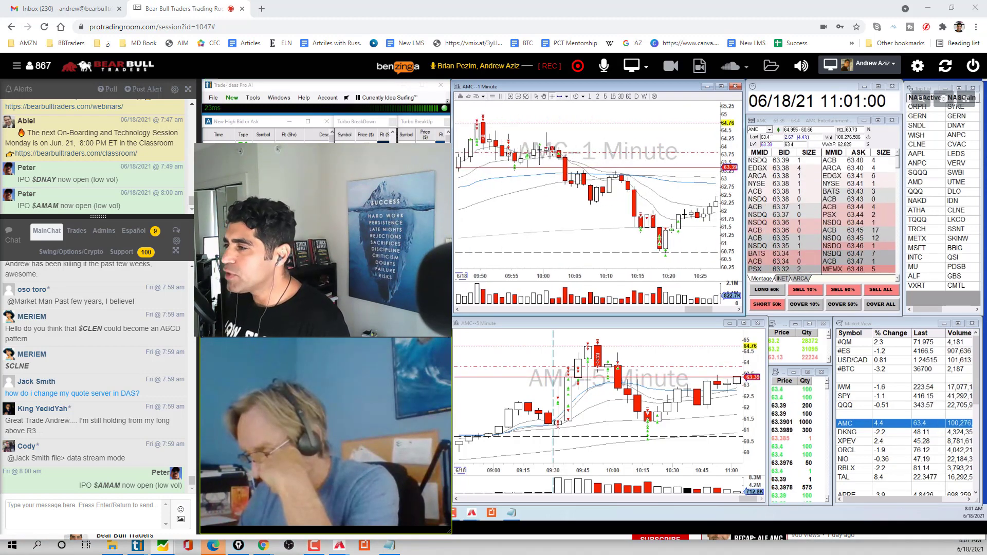
scroll(508, 154, up, 2)
scroll(509, 153, up, 1)
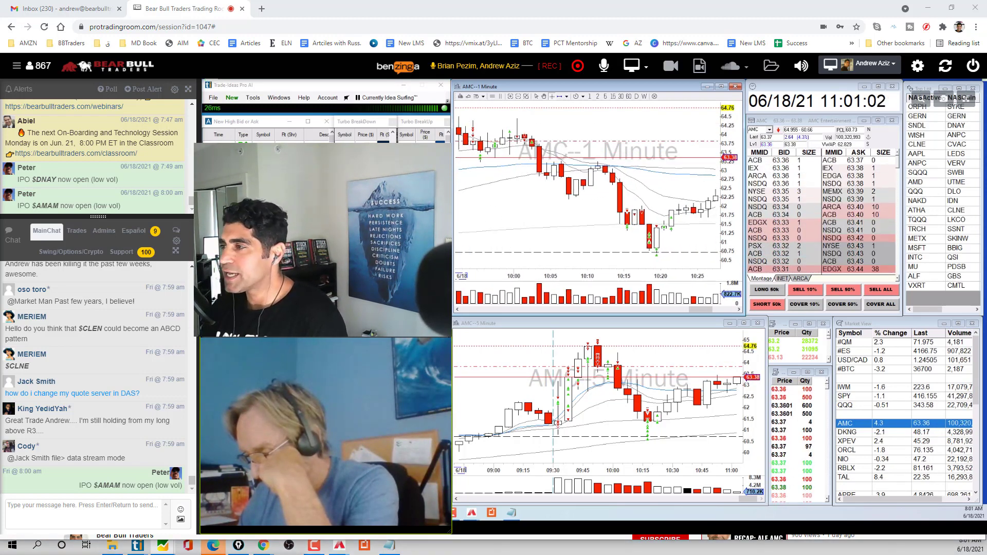
key(ctrl+shift+3)
drag(466, 132, 482, 169)
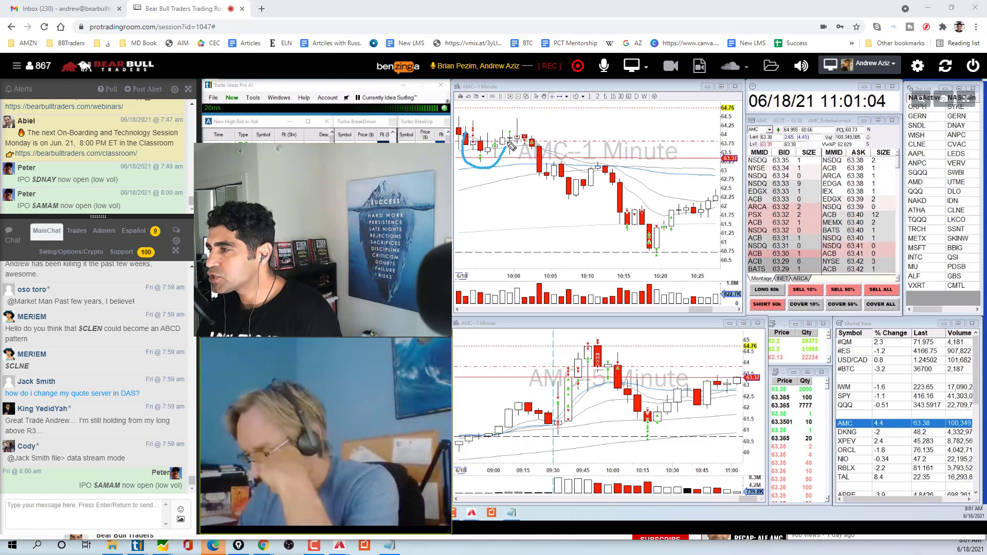
drag(497, 116, 467, 134)
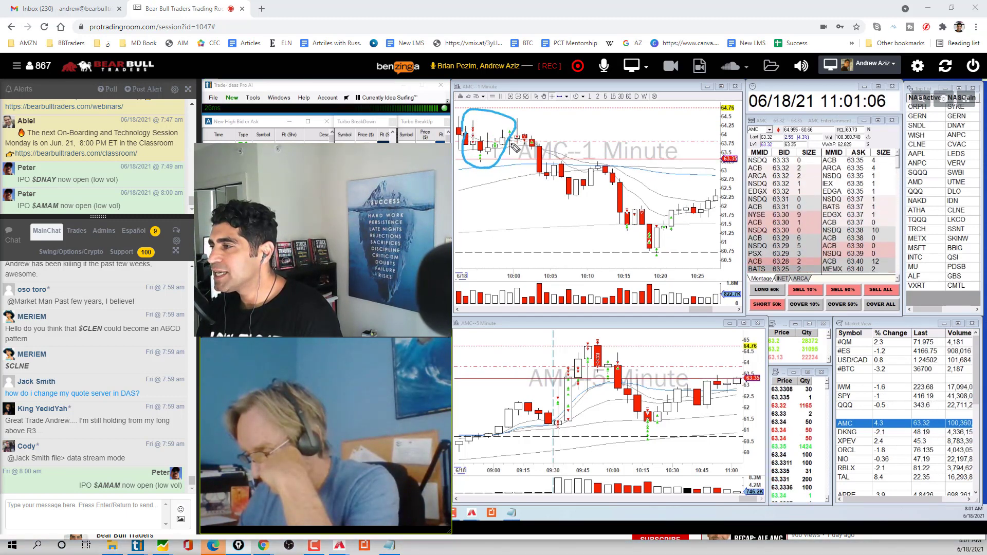
mouse_move(543, 155)
mouse_down()
mouse_move(513, 127)
mouse_move(523, 148)
mouse_up()
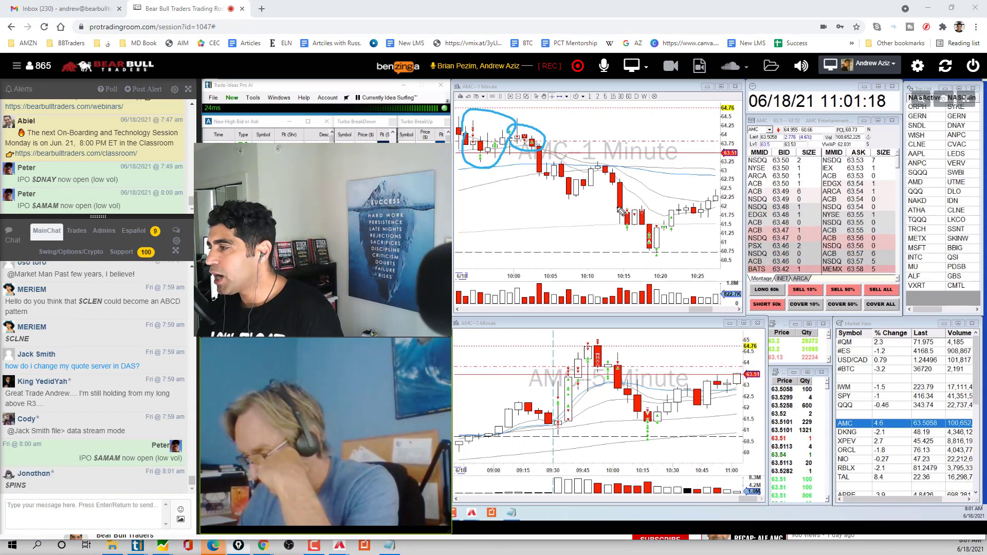
- Circle the AMC candles around the 10:15–10:20 low, number the three circled groups 1, 2 and 3, and clear the annotations
mouse_move(629, 256)
mouse_down()
mouse_move(654, 265)
mouse_move(686, 227)
mouse_move(622, 202)
mouse_up()
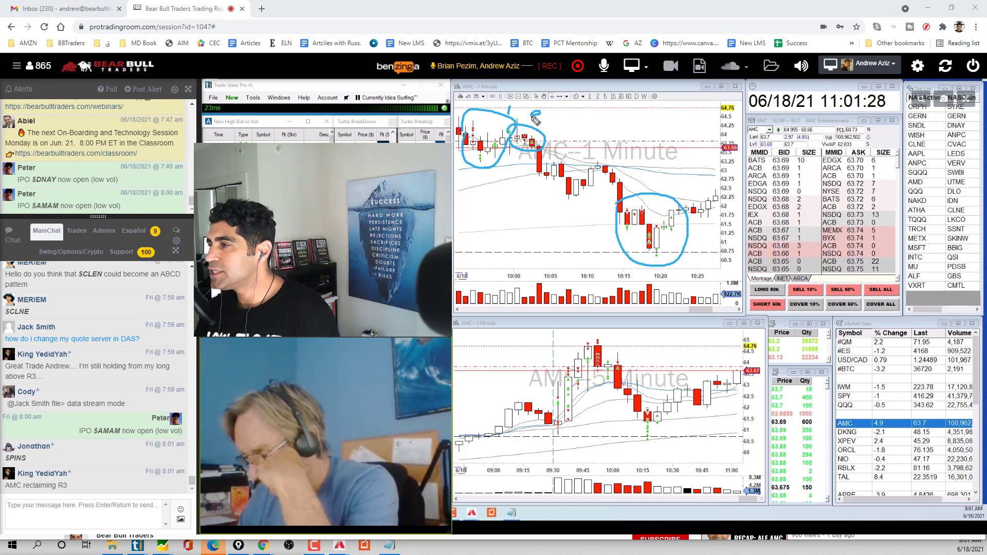
drag(647, 174, 637, 184)
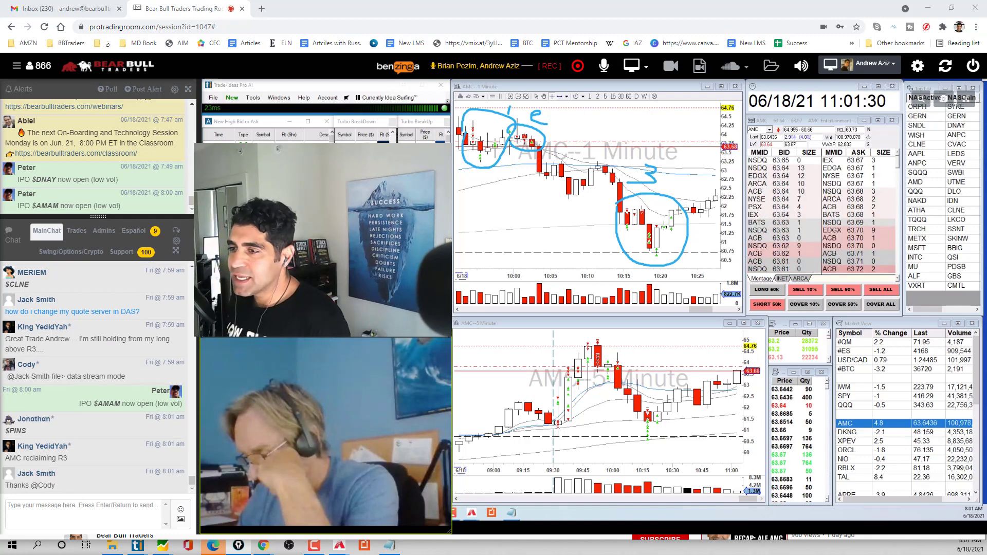
key(Escape)
- Frame the traded candle groups between about 9:33 and 10:20 on the AMC 1-minute chart with rectangles, and clear them
click(607, 133)
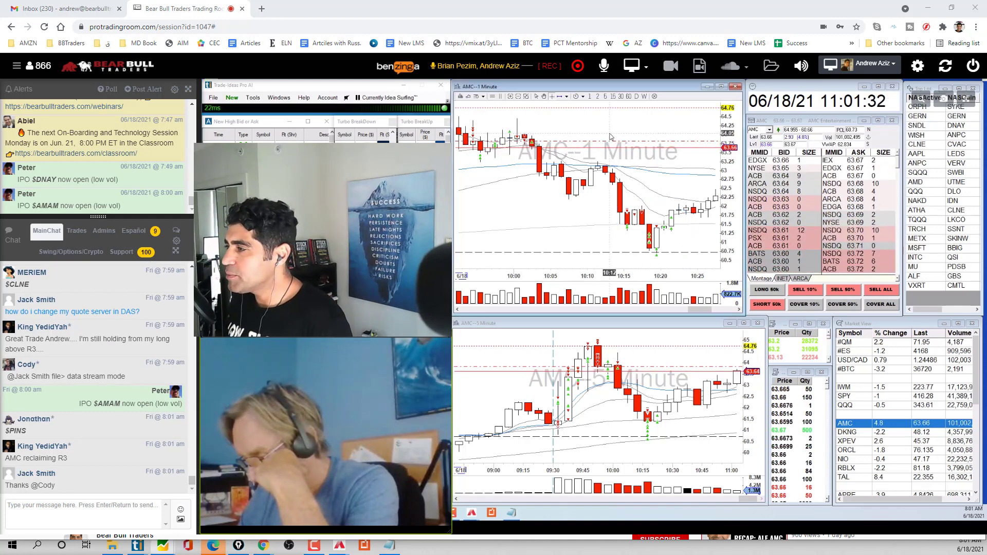
scroll(606, 133, down, 5)
scroll(602, 134, down, 5)
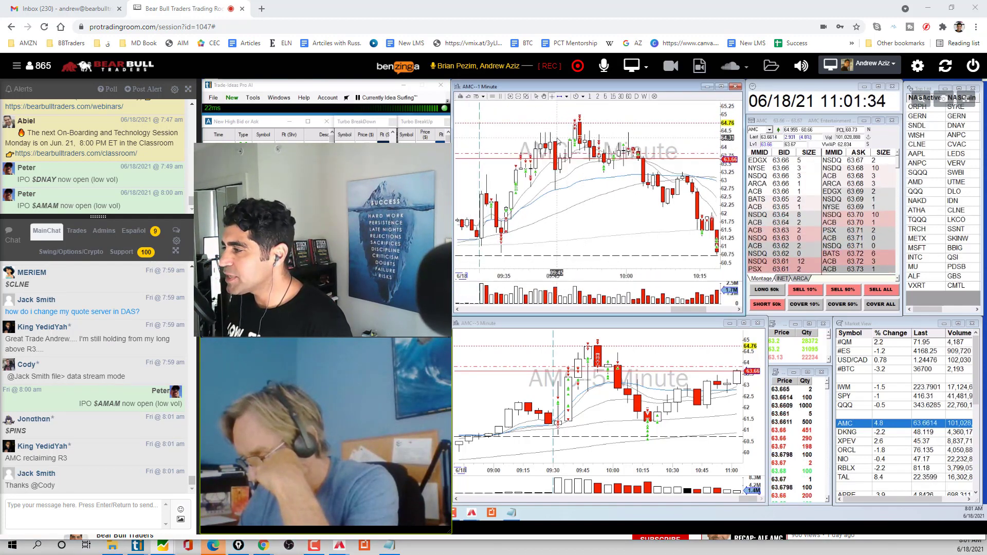
scroll(551, 138, up, 4)
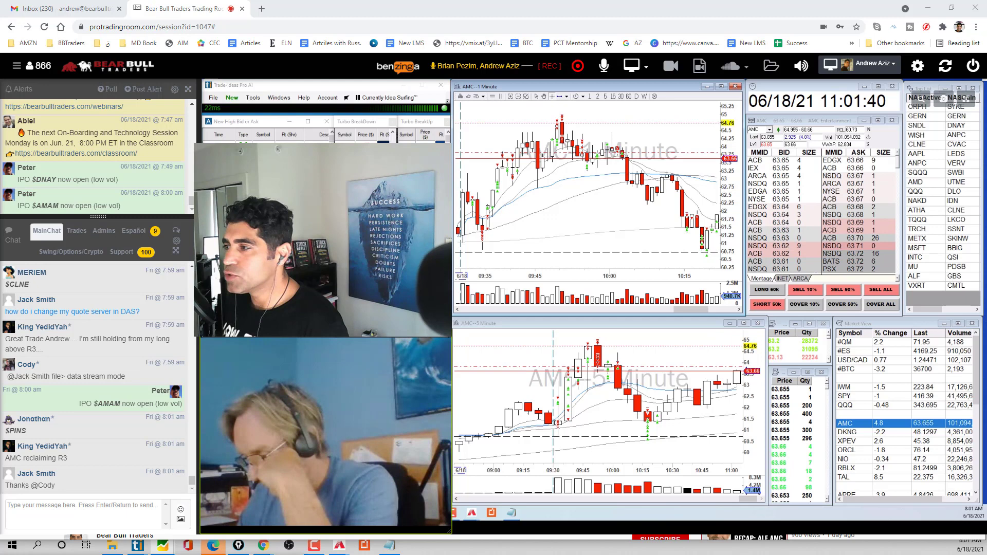
key(ctrl+shift+9)
drag(472, 207, 477, 212)
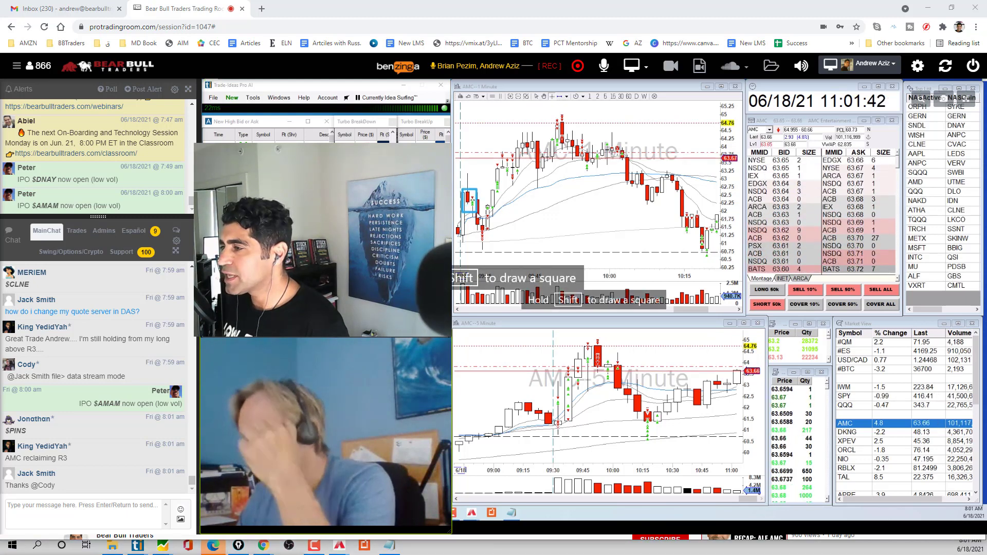
mouse_move(472, 245)
mouse_down()
mouse_move(488, 206)
mouse_move(533, 202)
mouse_up()
mouse_move(544, 110)
mouse_down()
mouse_move(562, 153)
mouse_move(611, 184)
mouse_up()
mouse_move(605, 118)
mouse_down()
mouse_move(616, 170)
mouse_move(719, 264)
mouse_up()
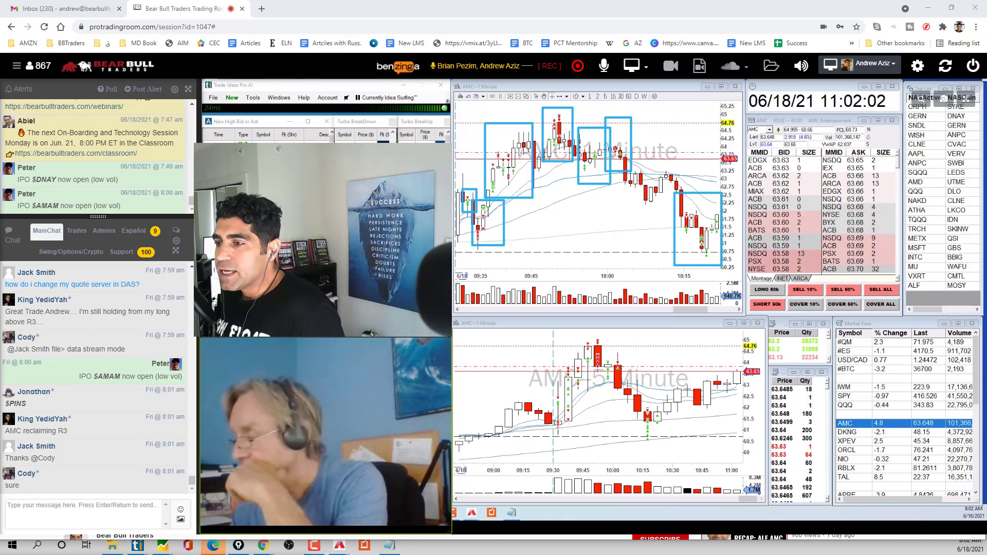
key(Escape)
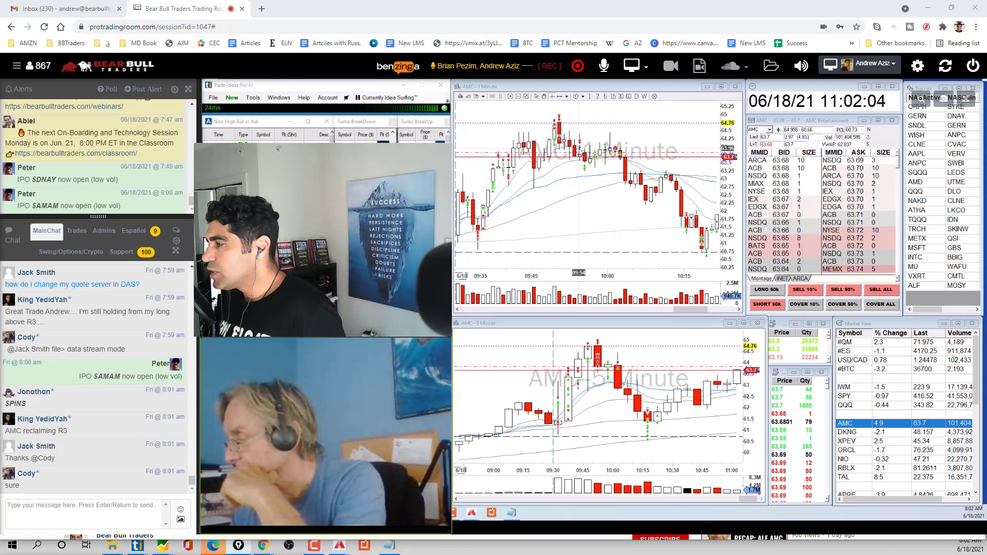
scroll(578, 150, down, 2)
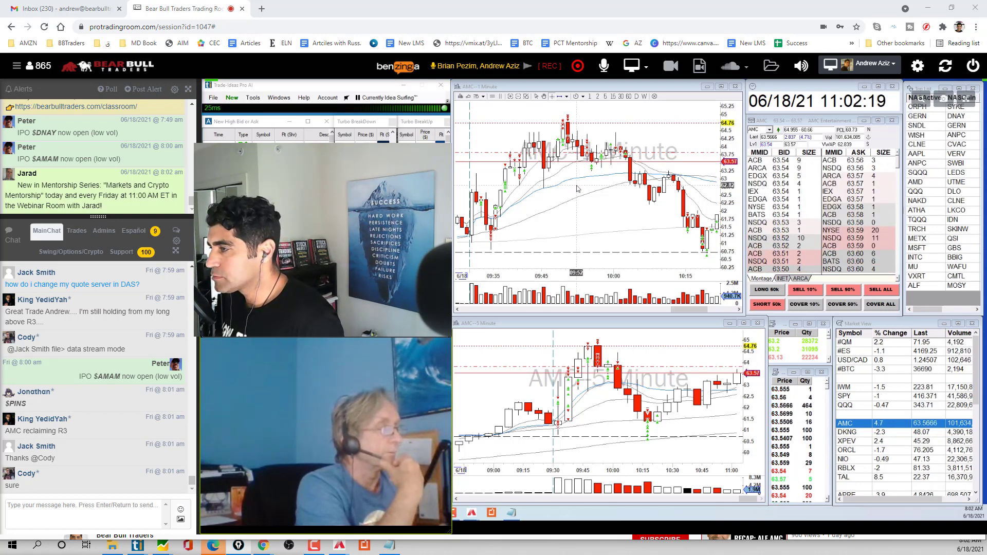
scroll(580, 179, down, 1)
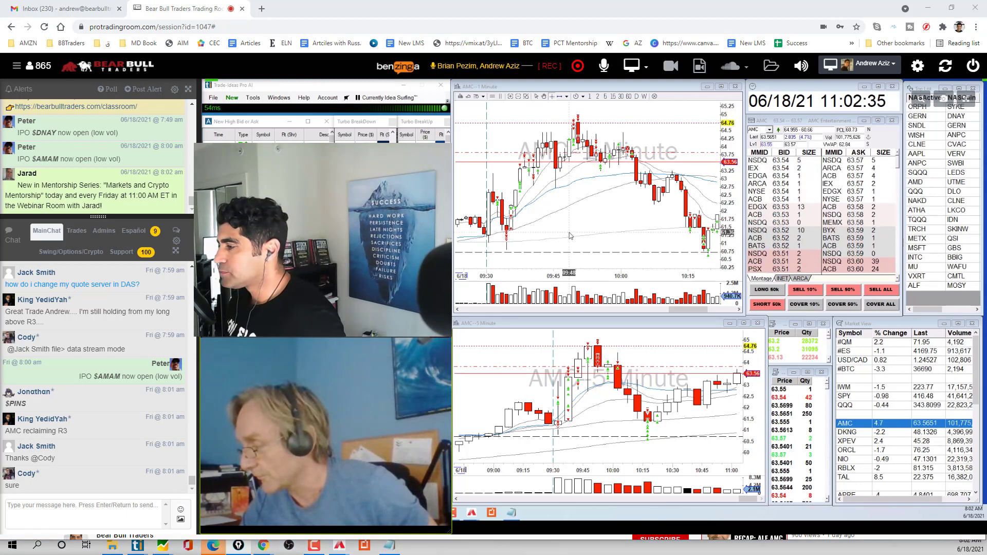
scroll(522, 352, up, 2)
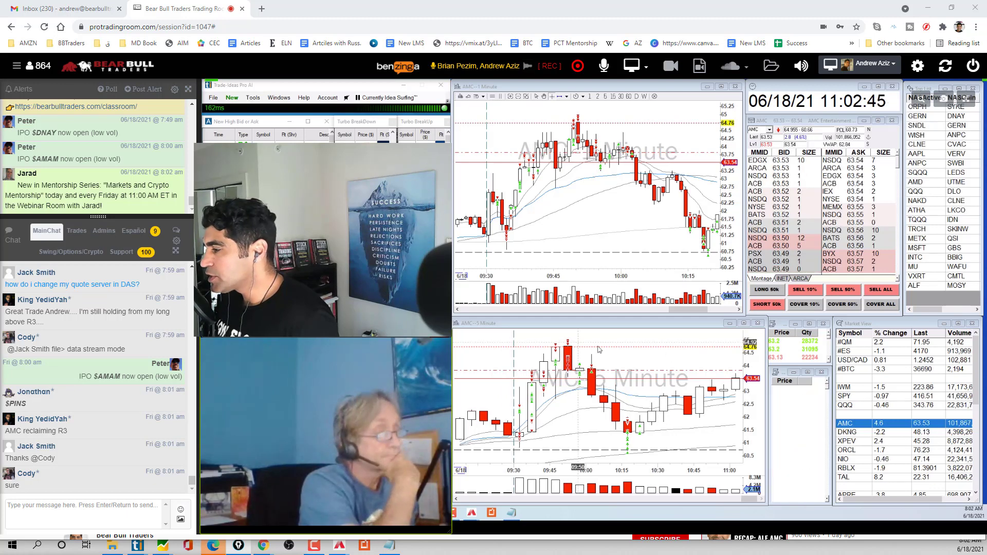
- Load CLNE into the charts and underline the low of the red candle at the 9:30 open on the 1-minute chart
scroll(862, 401, down, 5)
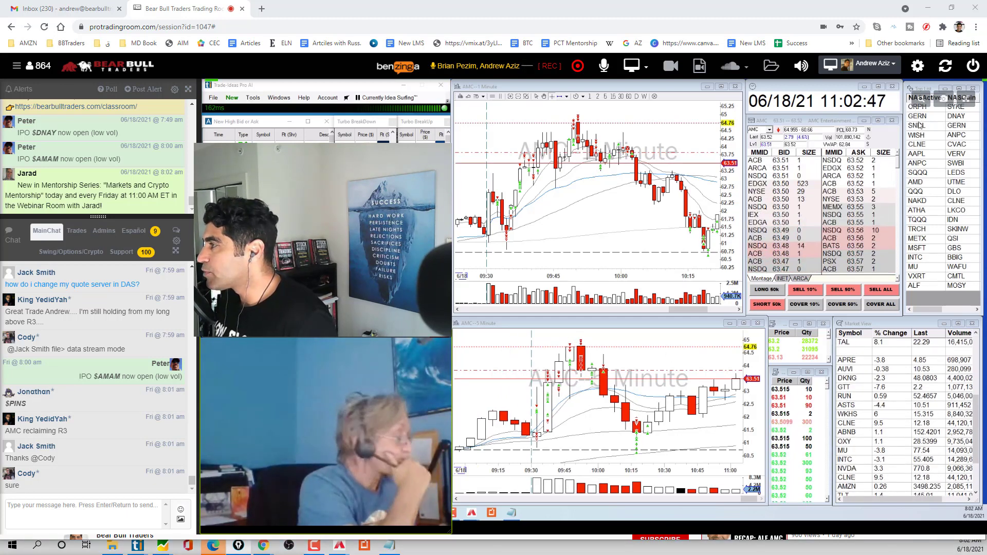
click(915, 145)
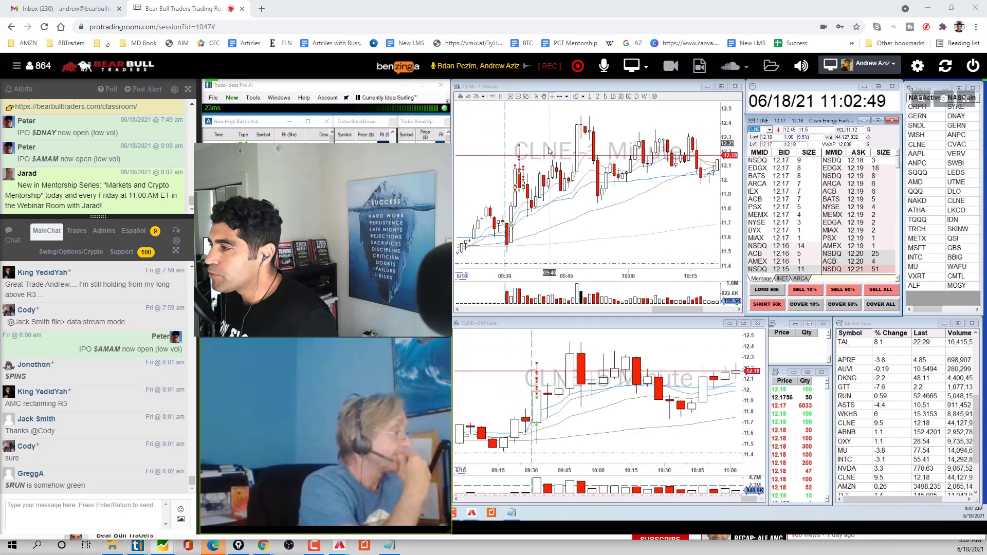
scroll(519, 153, up, 4)
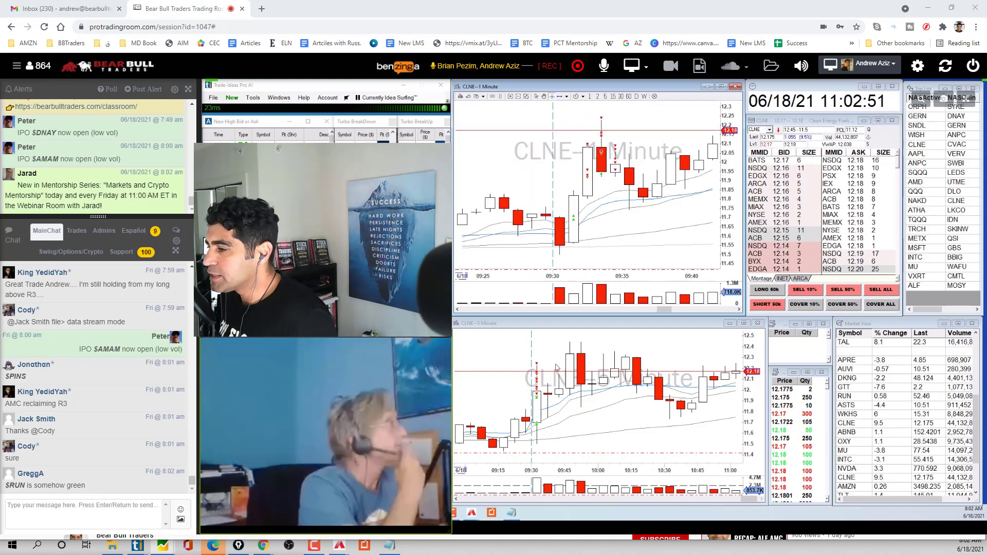
scroll(529, 175, up, 3)
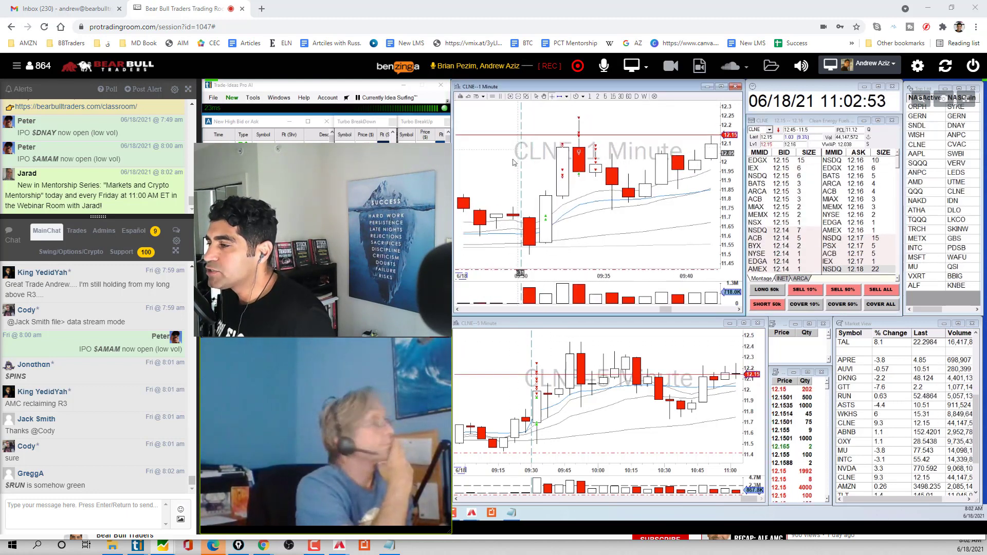
scroll(565, 221, down, 2)
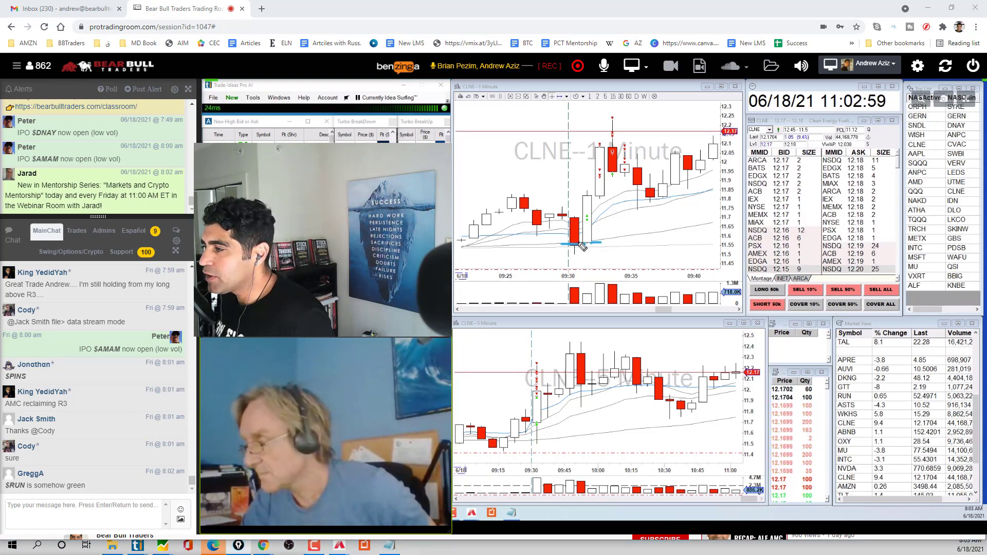
- Point an arrow at the CLNE entry candle, frame the candles from the 9:30 open to about 9:36, and clear the drawings
drag(625, 224, 591, 220)
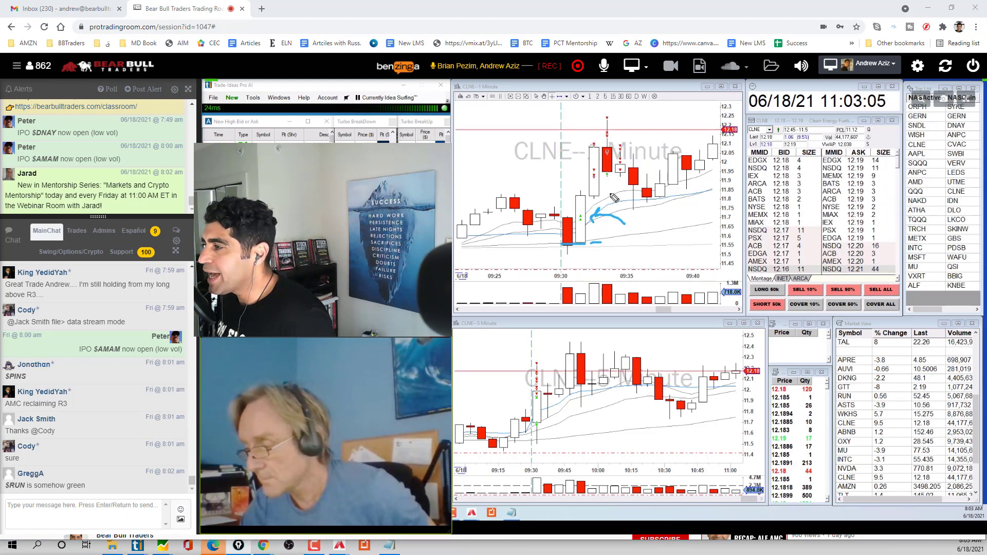
drag(613, 189, 609, 179)
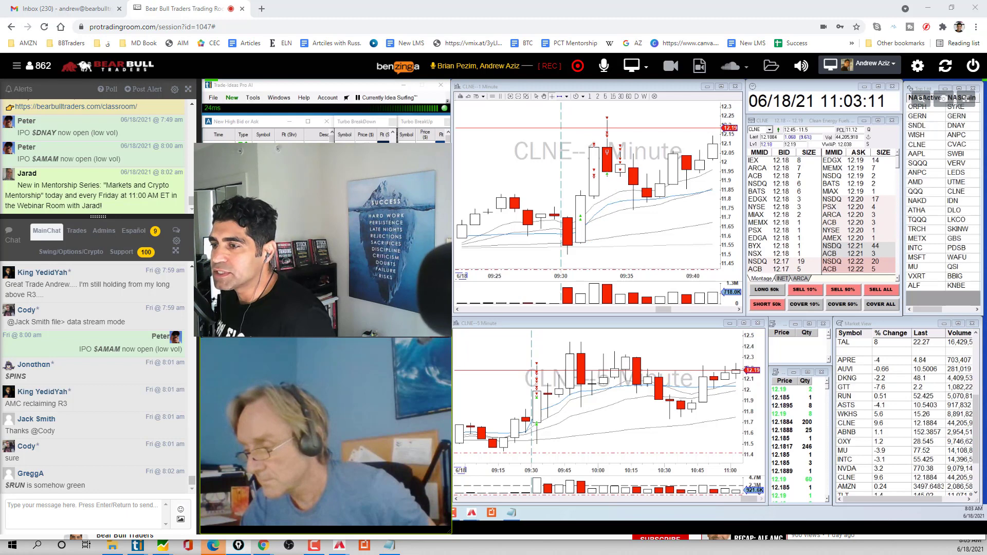
drag(562, 104, 646, 256)
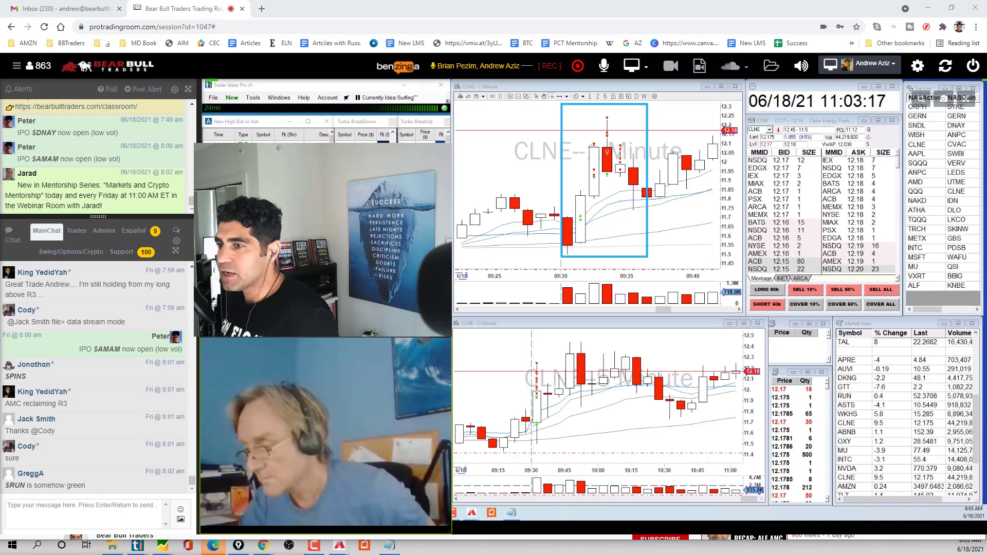
key(Escape)
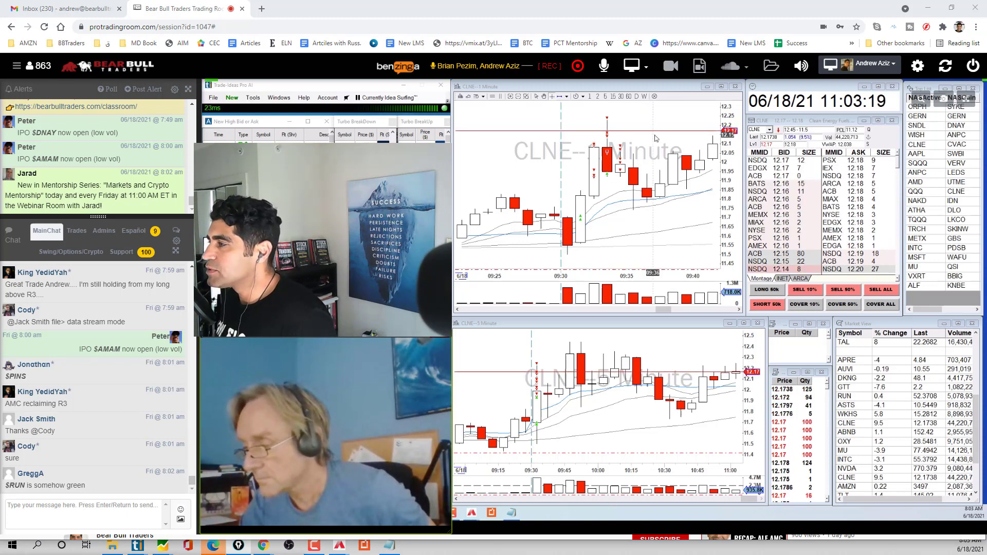
- Examine the CLNE price action after the 9:30 open on the 1-minute chart out to about 9:50 and on the 5-minute chart
drag(599, 136, 586, 137)
scroll(586, 139, down, 5)
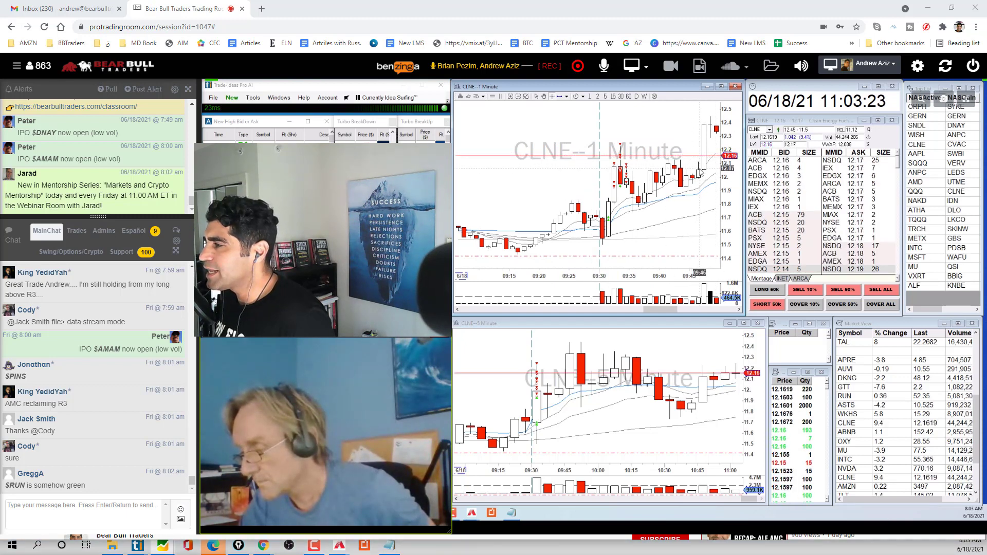
scroll(530, 166, up, 2)
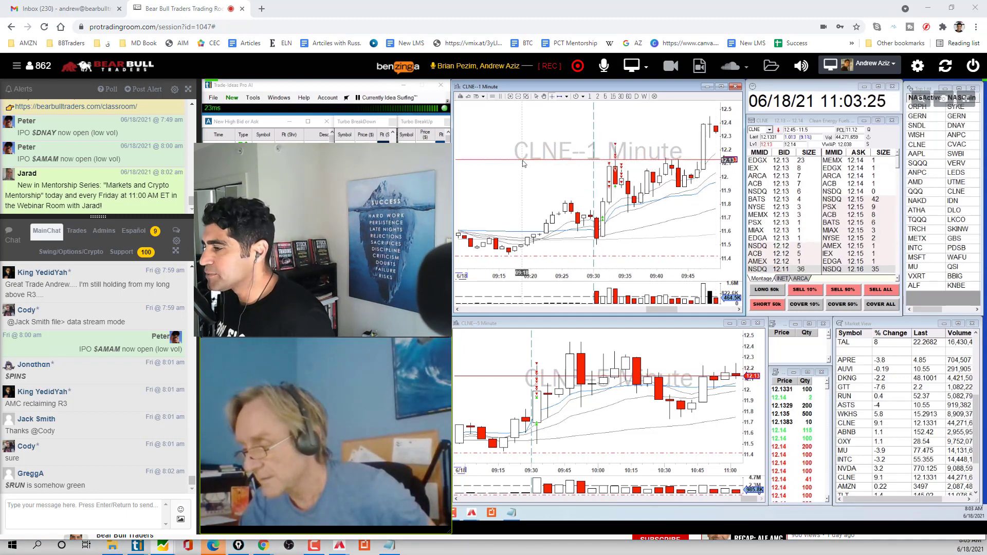
scroll(550, 405, up, 3)
click(497, 366)
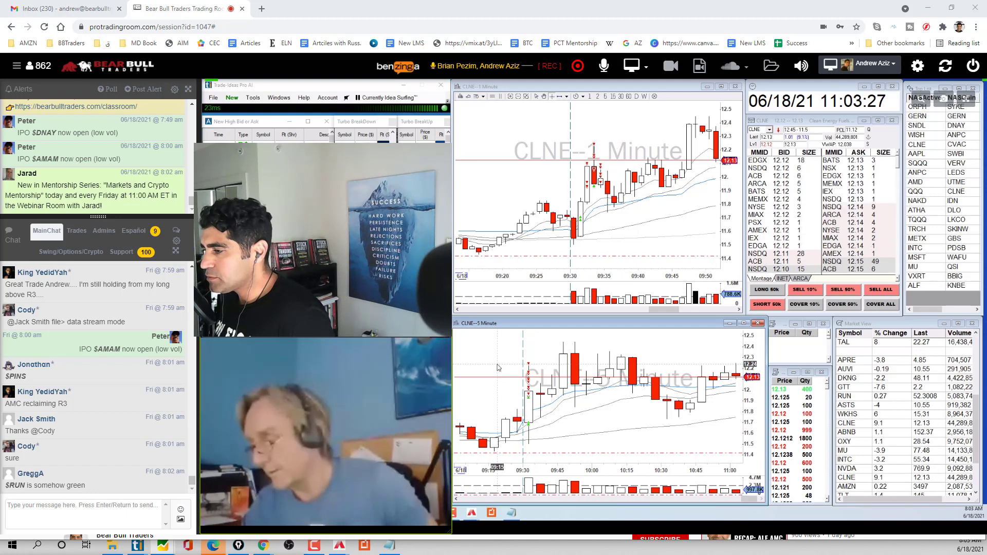
scroll(495, 366, up, 1)
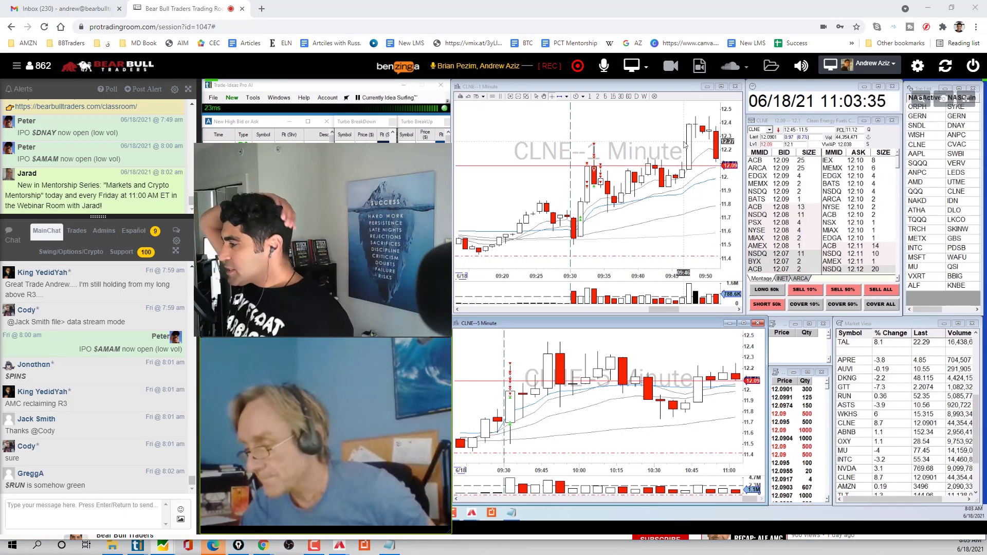
- Load AMC from the market watchlist into the charts and show the 10:00 to 11:00 candles on the 1-minute chart
scroll(863, 417, up, 5)
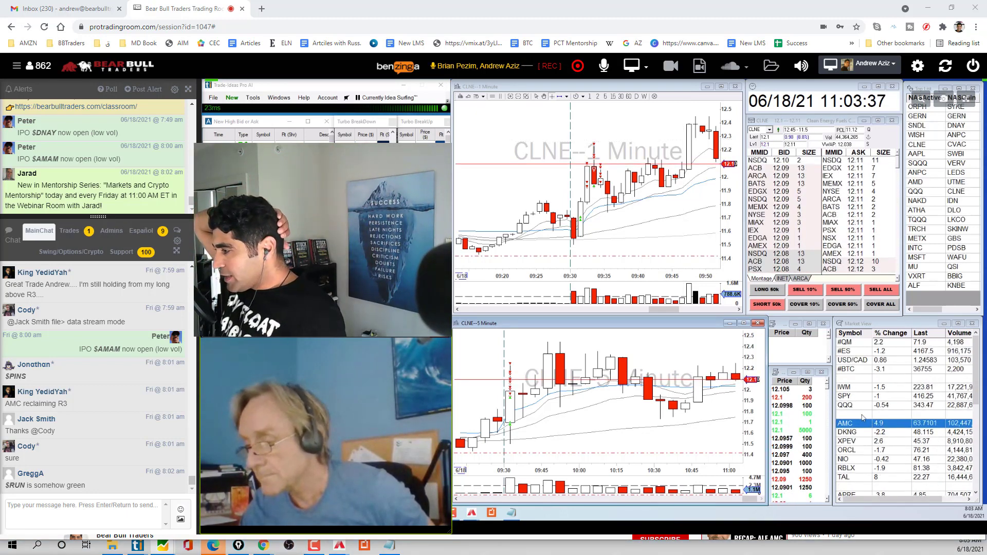
click(852, 424)
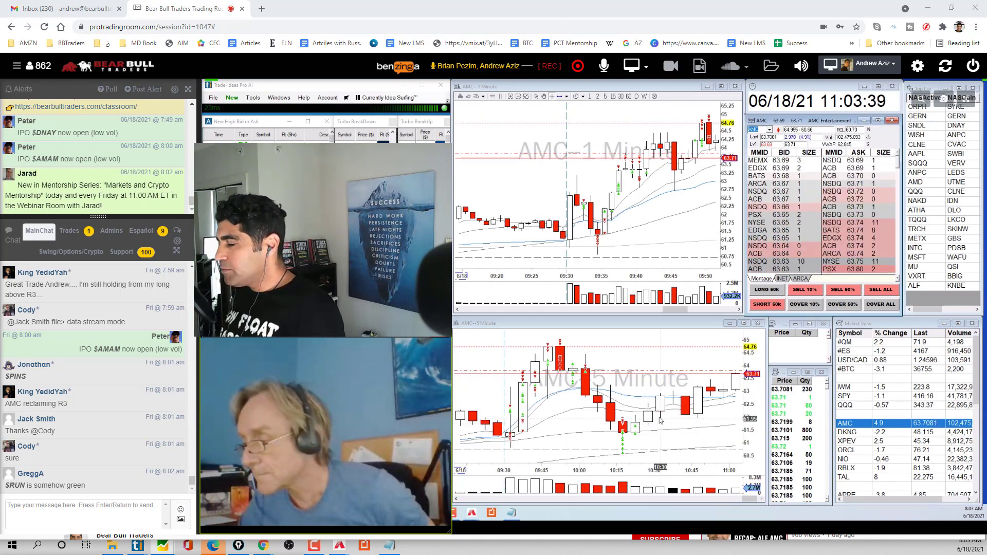
click(520, 194)
scroll(522, 195, down, 1)
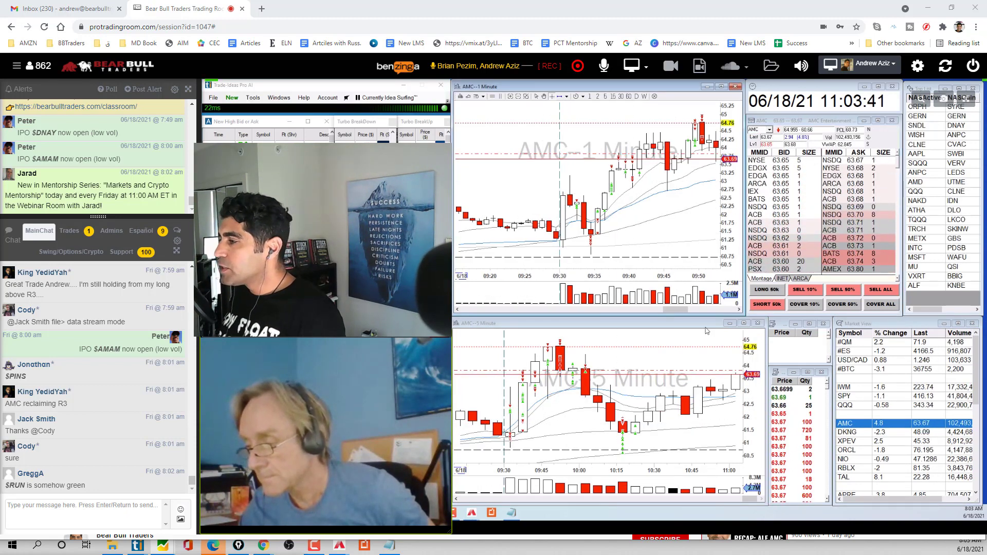
drag(674, 310, 725, 310)
scroll(552, 197, down, 2)
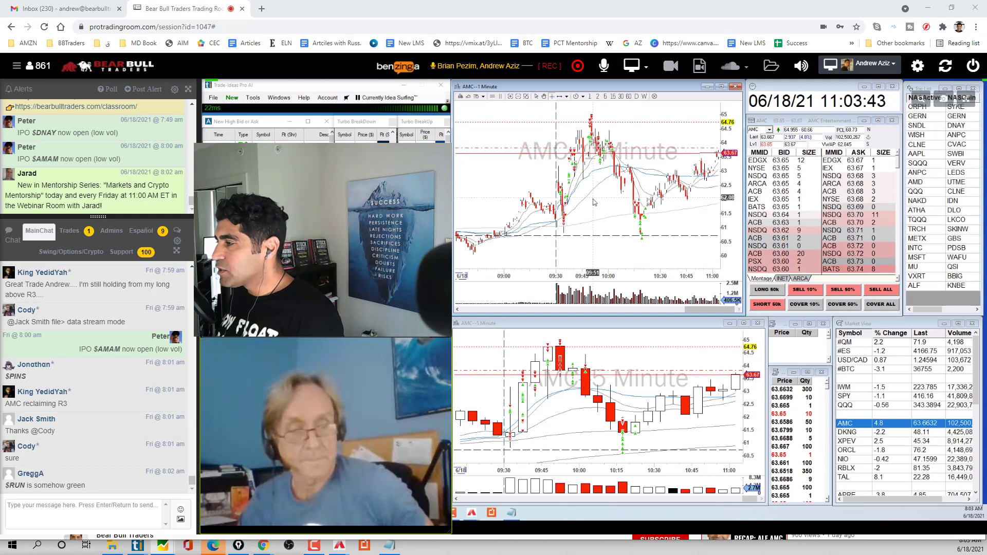
scroll(553, 197, up, 1)
scroll(552, 197, up, 2)
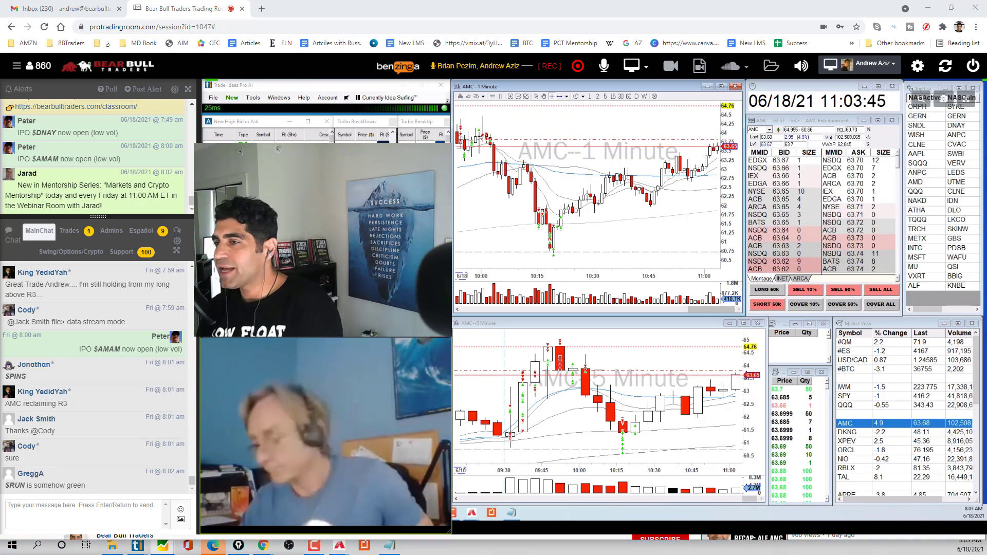
- Trace the AMC rebound from the low near 10:20 up to about 11:00 on the 1-minute chart with a freehand blue line
key(ctrl+shift+3)
drag(556, 240, 592, 197)
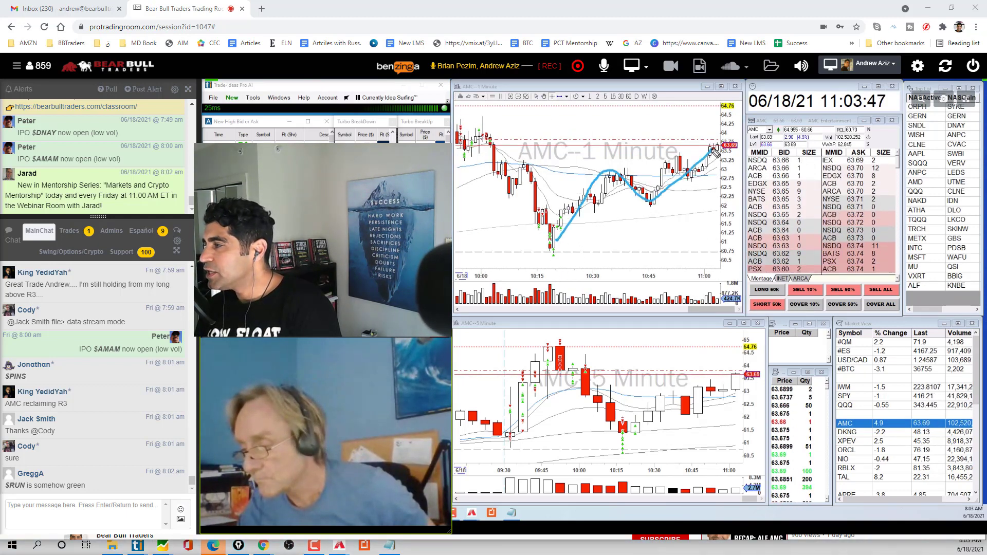
drag(729, 401, 721, 401)
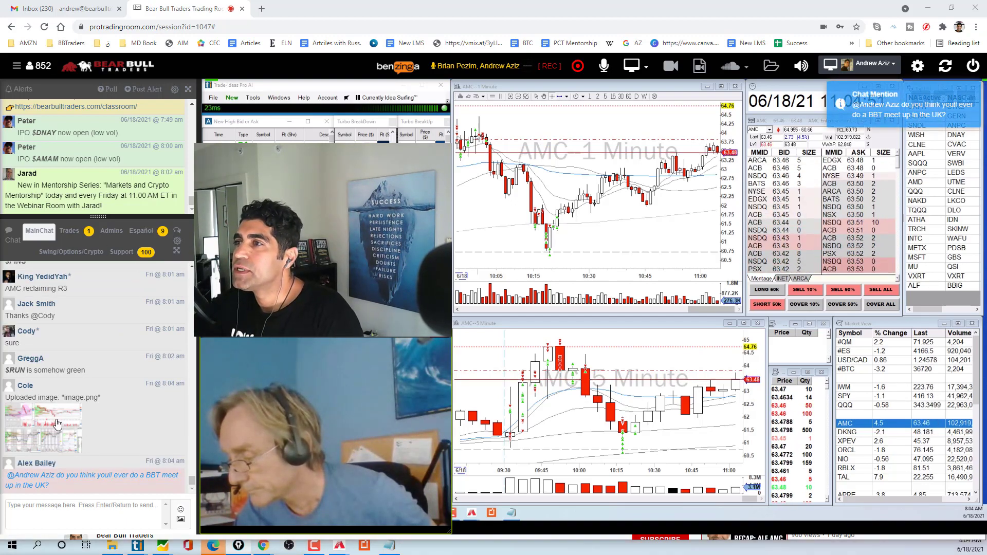
- View the AMC chart image uploaded to the main chat at full size and close it
click(27, 407)
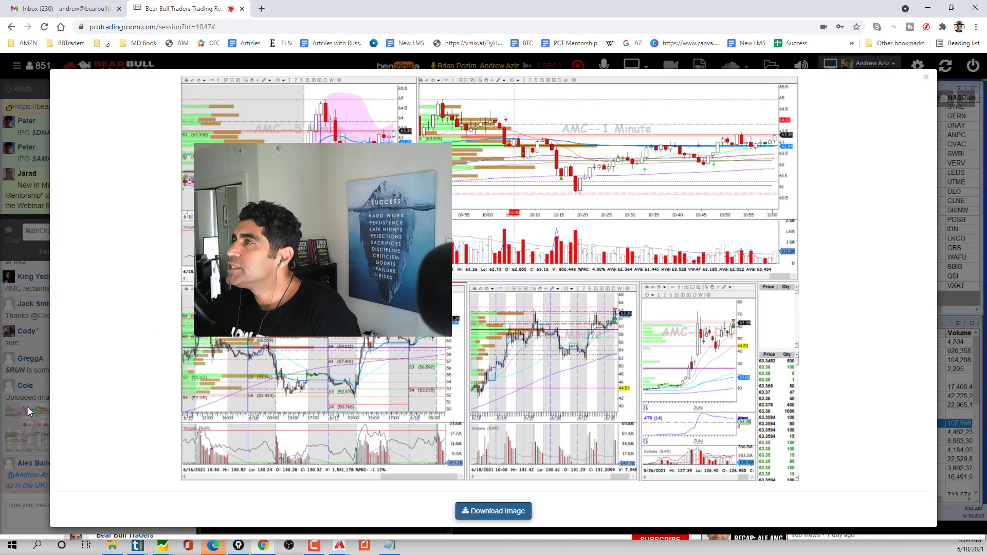
click(28, 407)
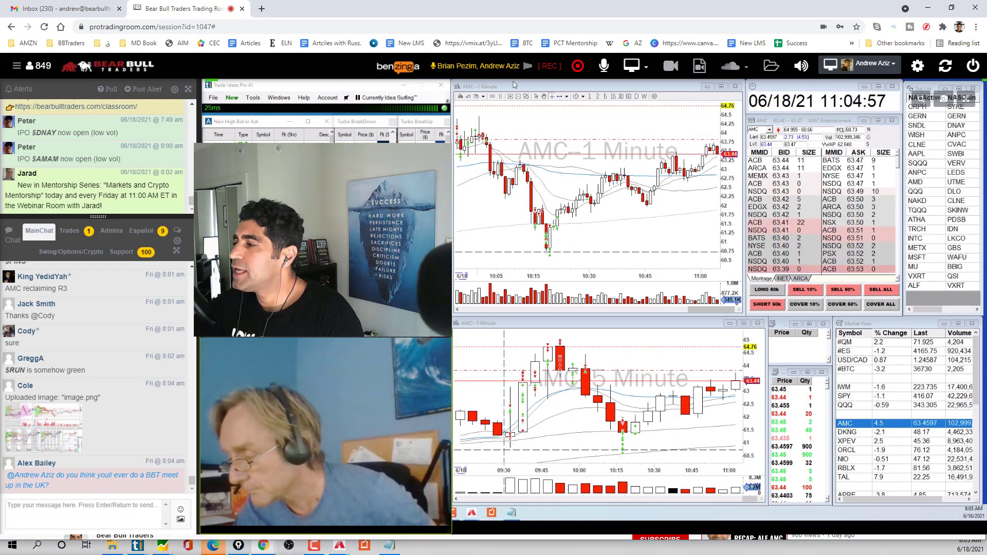